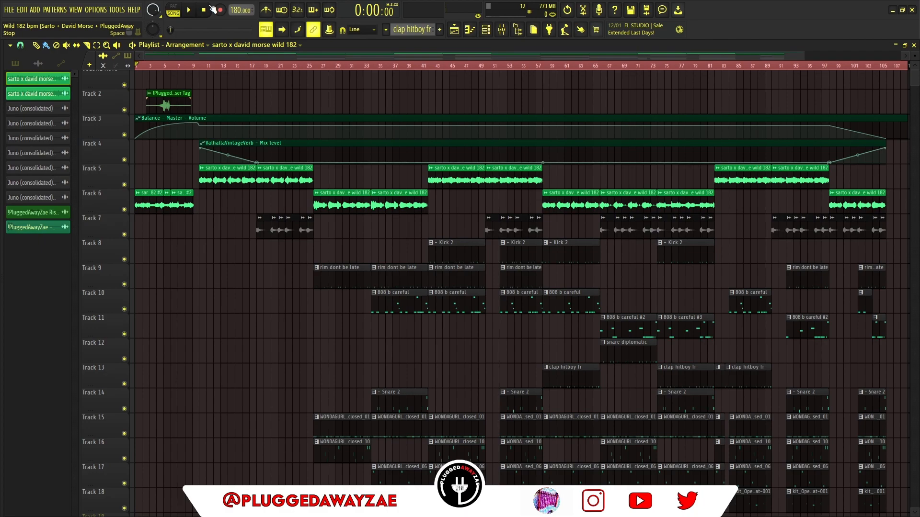
scroll(378, 174, "down", 2)
scroll(379, 177, "up", 2)
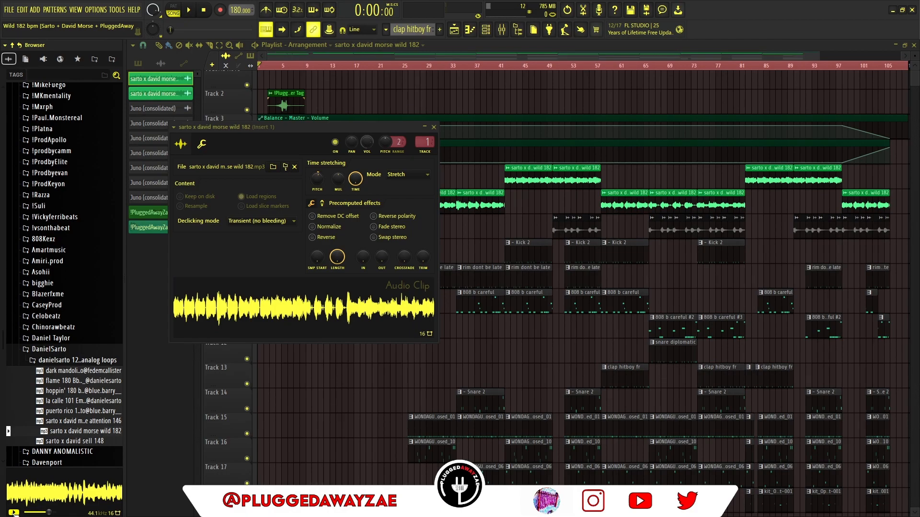
Examine the Fruity Parametric EQ 2 and ValhallaVintageVerb settings on mixer Insert 1 beside the sample's channel settings.
key("F9")
left_click(632, 181)
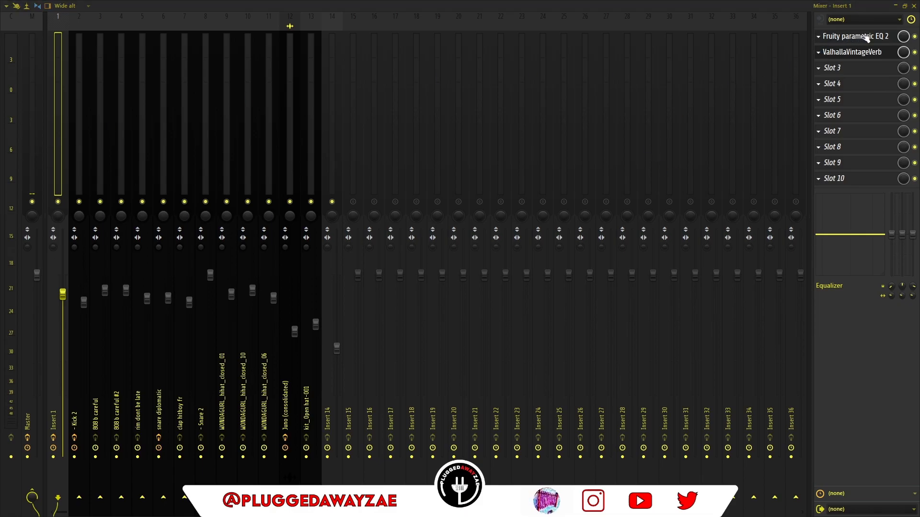
left_click(896, 6)
left_click(632, 181)
left_click(6, 6)
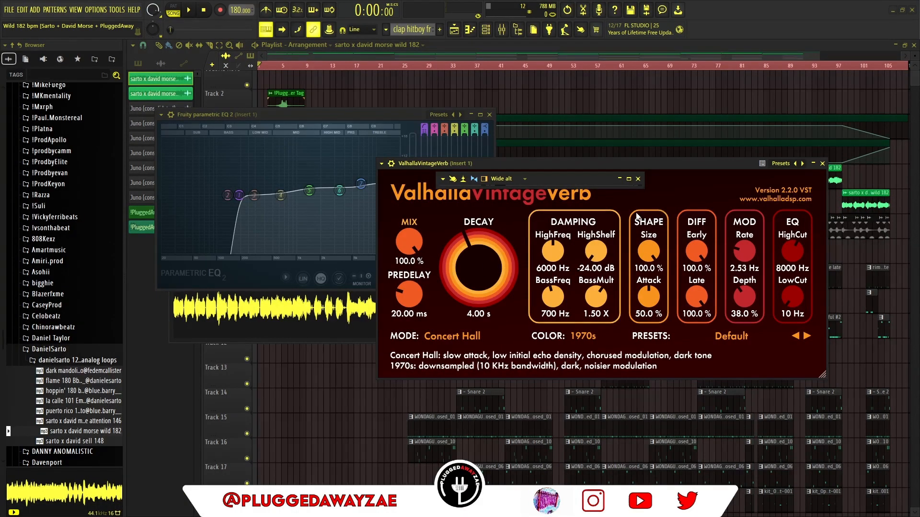
left_click_drag(376, 115, 351, 205)
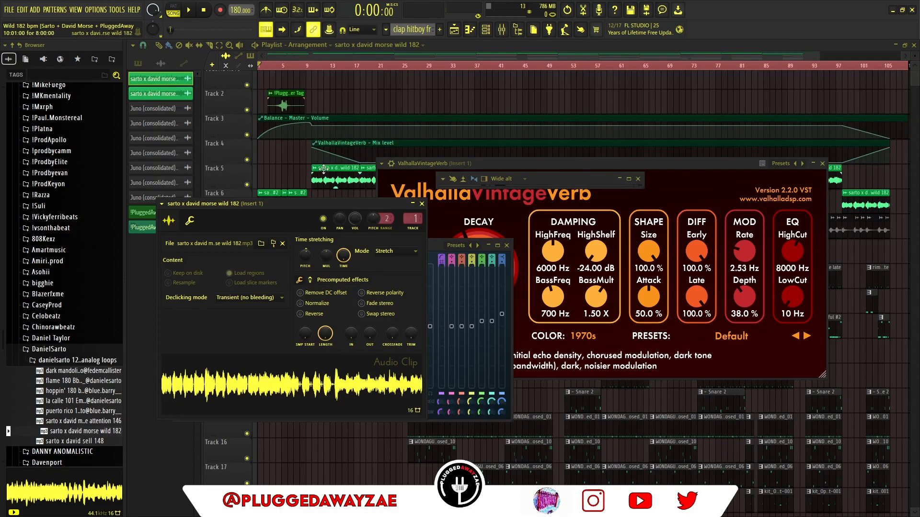
left_click_drag(350, 205, 440, 71)
Review the channel rack and the full-size mixer with the effect chain of Insert 1.
key("F6")
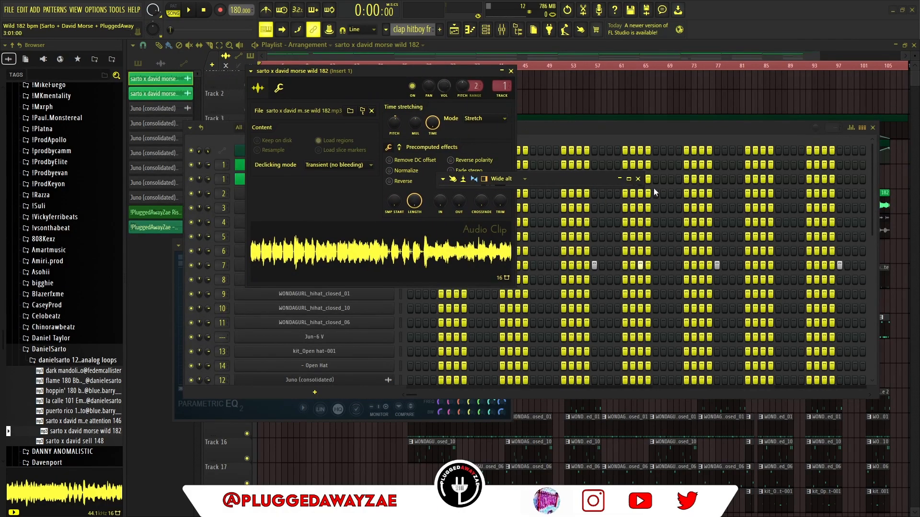
left_click(628, 178)
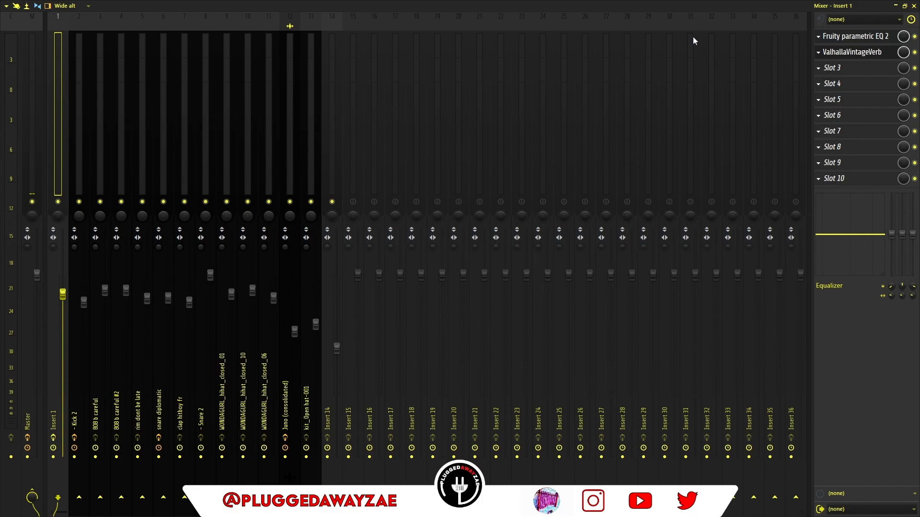
left_click(904, 6)
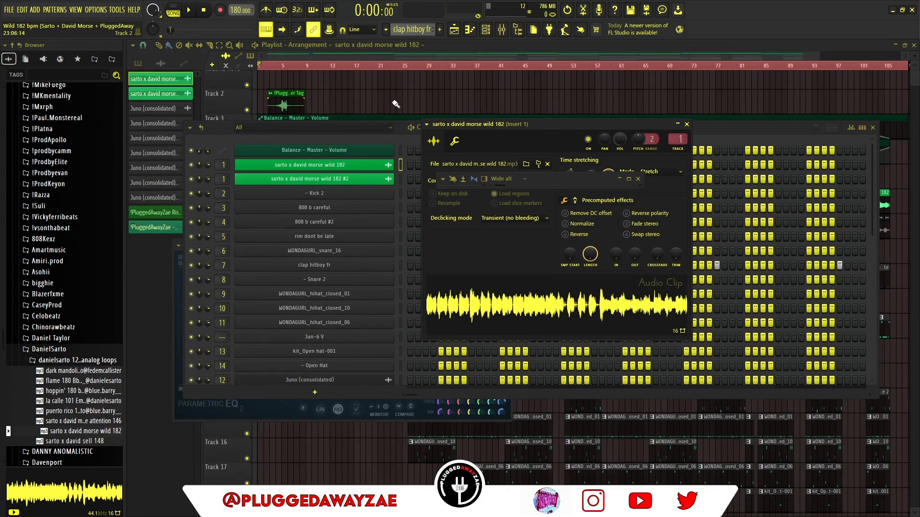
Solo Track 7 and listen to its Juno clips from about bar 17 of the arrangement.
left_click(406, 87)
right_click(247, 234)
left_click(359, 66)
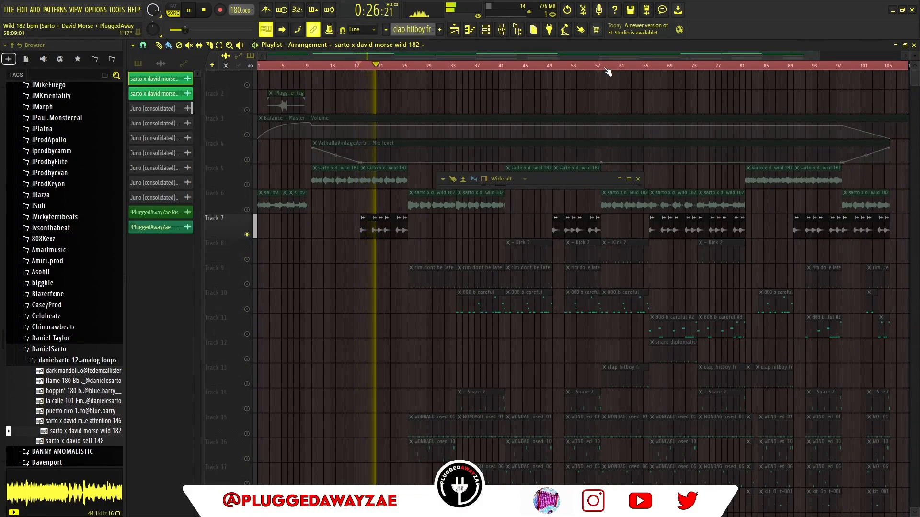
scroll(605, 71, "up", 3)
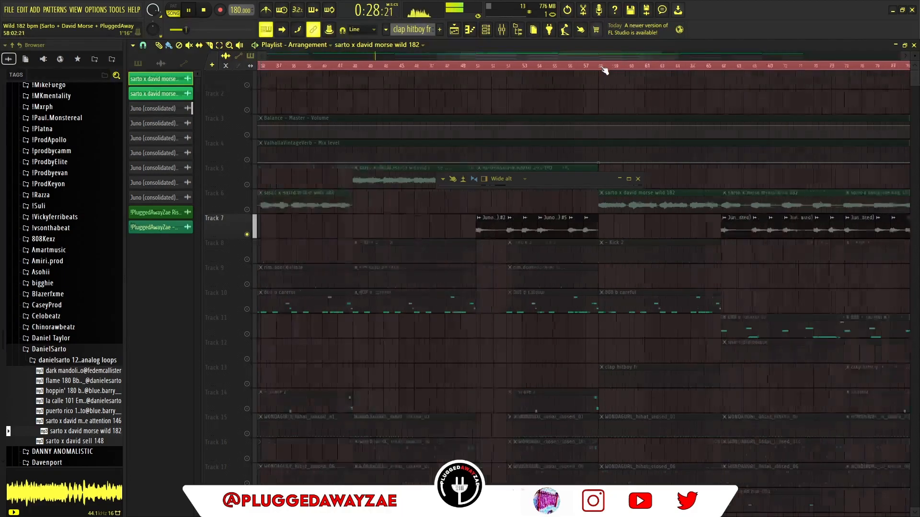
scroll(605, 70, "down", 3)
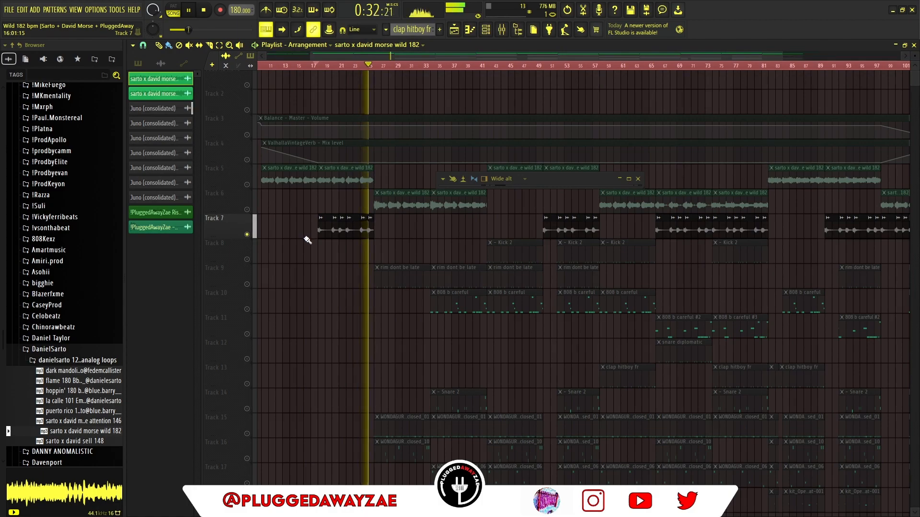
key("space")
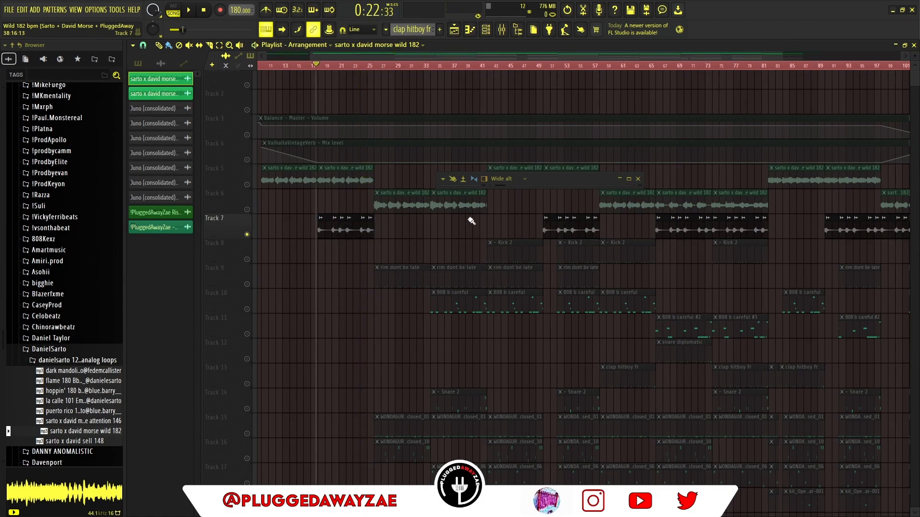
Play the soloed Track 7 from about bar 49, stop playback and unsolo the track.
mouse_move(548, 69)
left_mouse_down()
mouse_move(538, 68)
mouse_move(547, 69)
left_mouse_up()
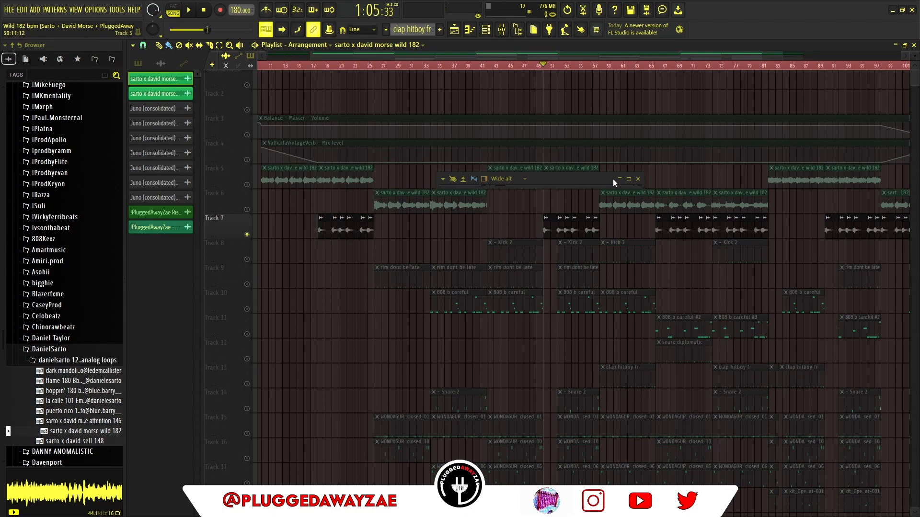
key("space")
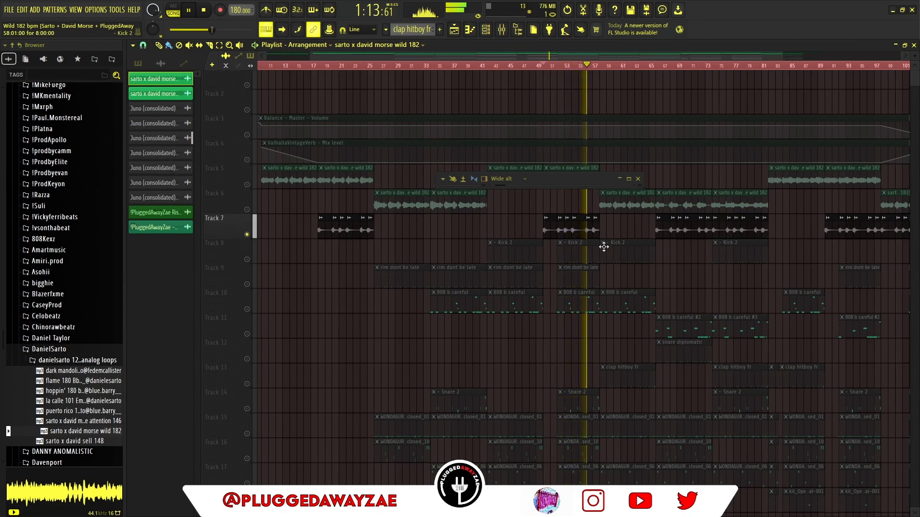
left_click(203, 10)
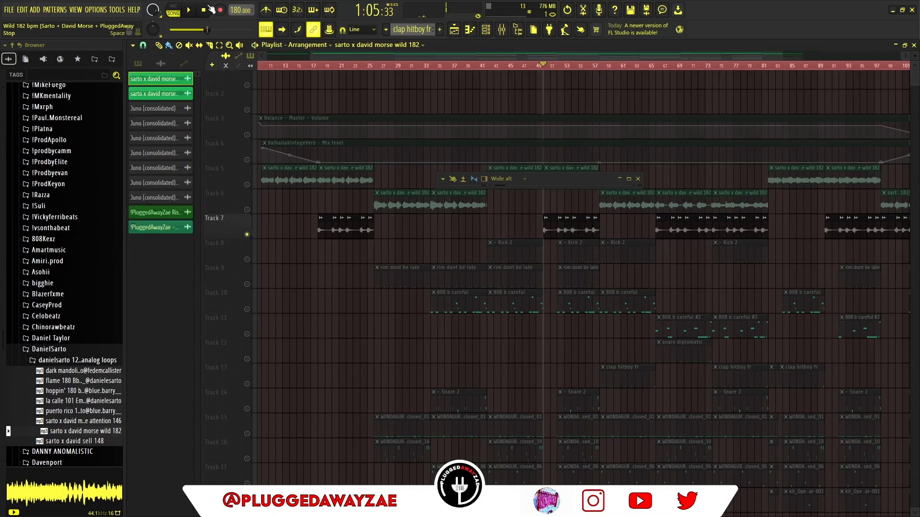
left_click(208, 10)
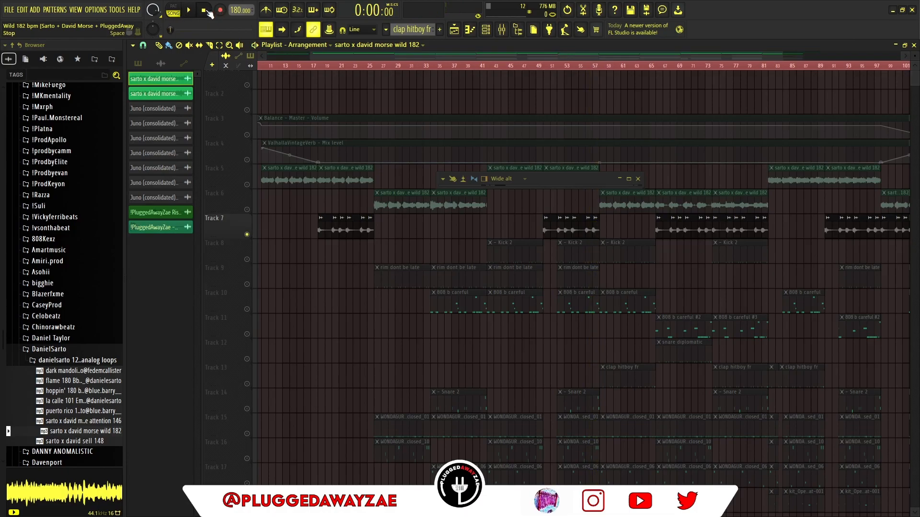
right_click(249, 235)
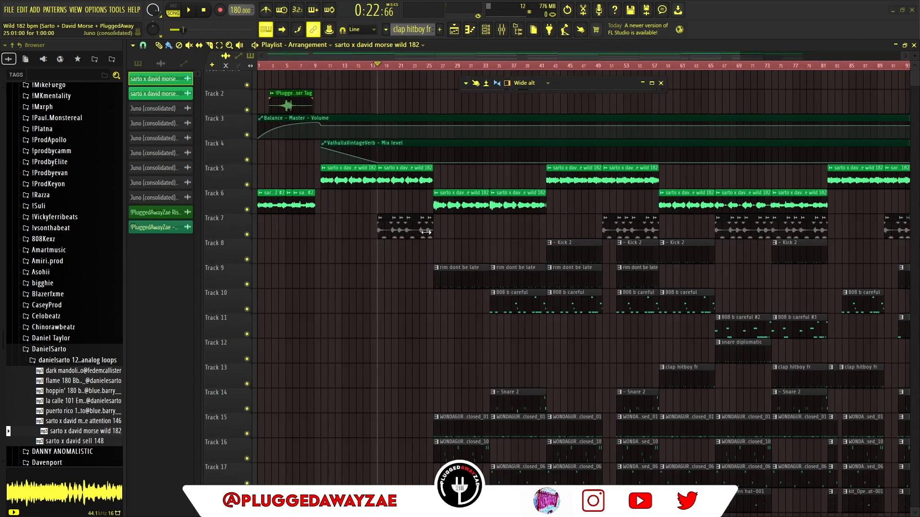
Select the WONDAGURL_hihat_closed_01 pattern and open its hi-hat channel in a maximized piano roll.
scroll(422, 71, "down", 2)
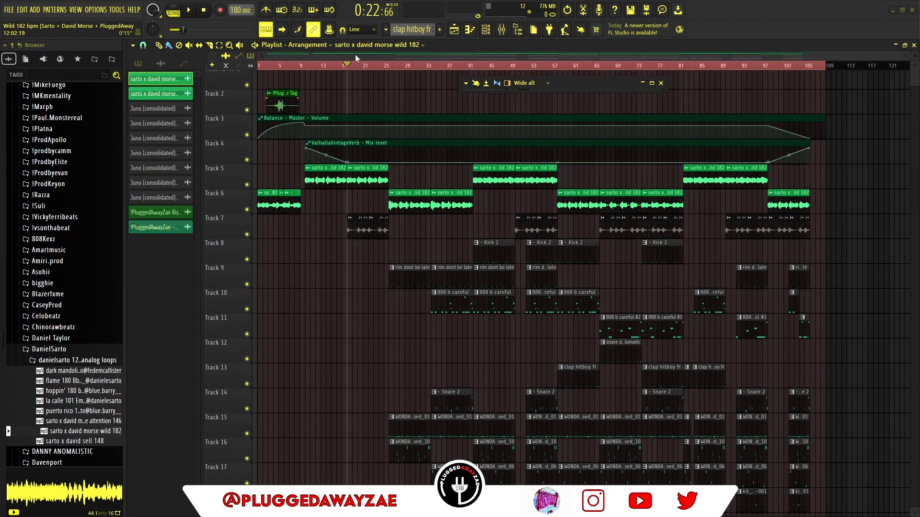
left_click(492, 36)
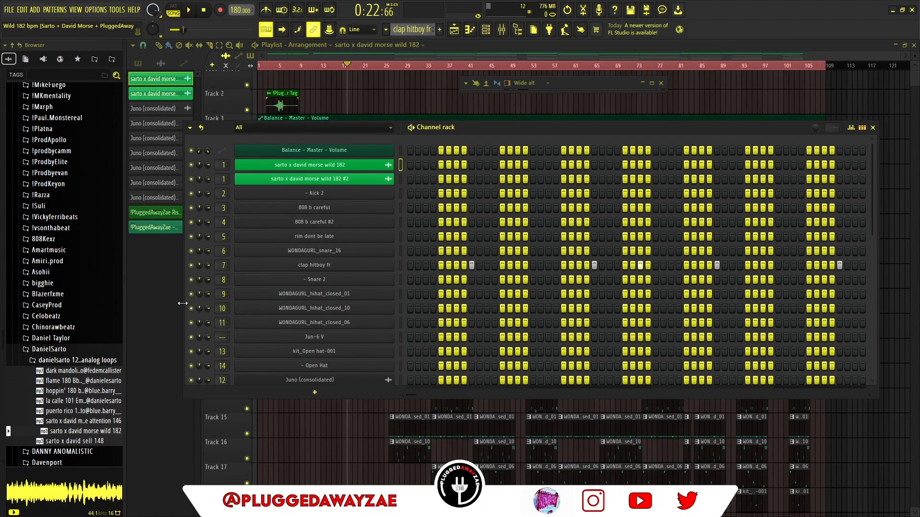
left_click(385, 30)
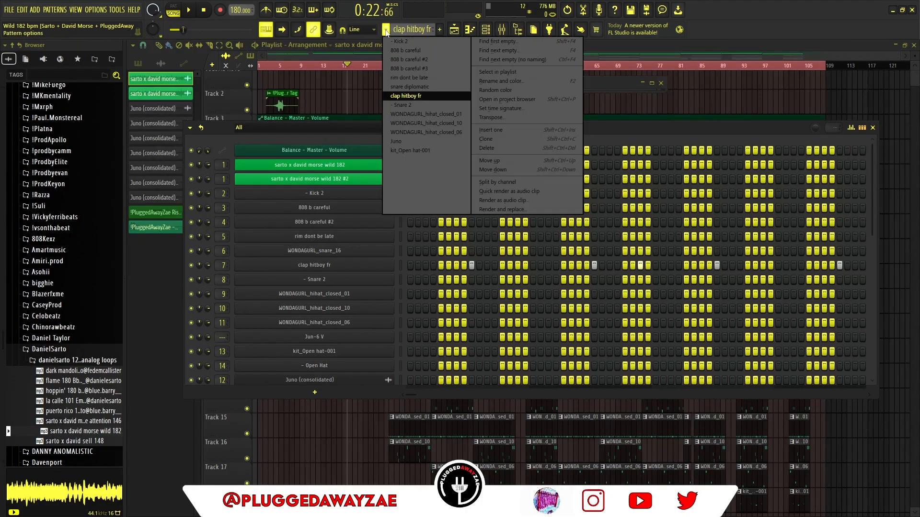
left_click(419, 115)
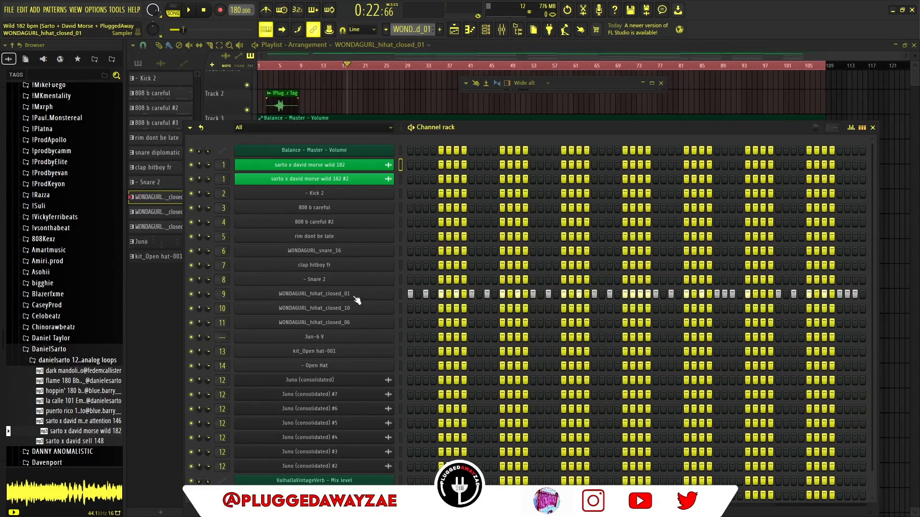
right_click(395, 294)
left_click(427, 292)
double_click(805, 66)
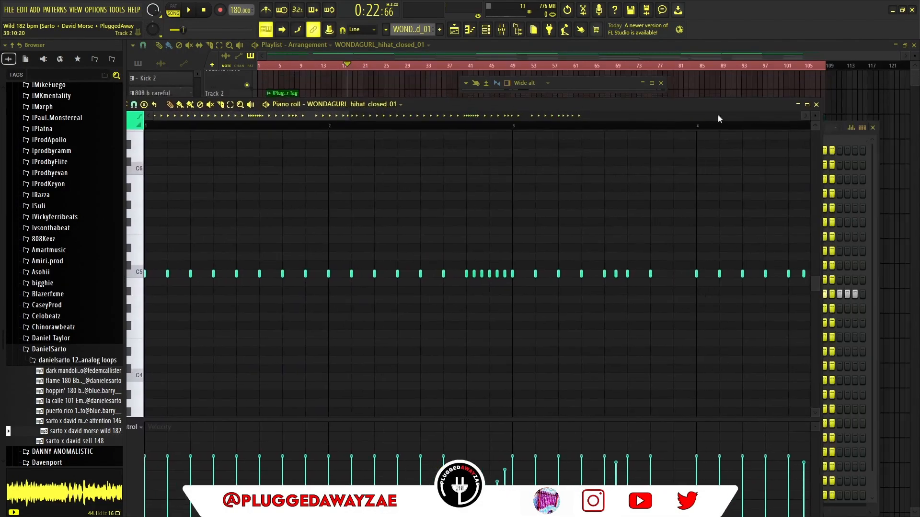
Play through the WONDAGURL_hihat_closed_01 pattern in the piano roll and close the floating mixer window.
key("space")
scroll(287, 78, "down", 3)
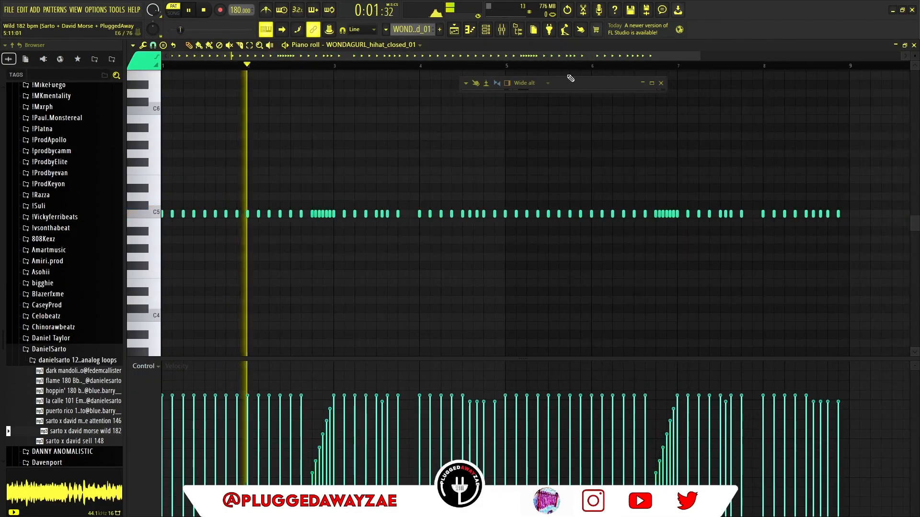
left_click(660, 83)
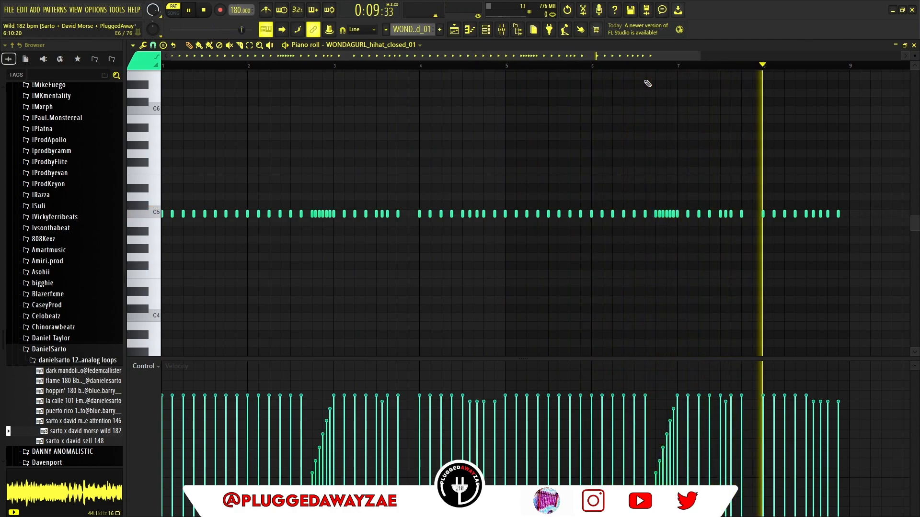
key("space")
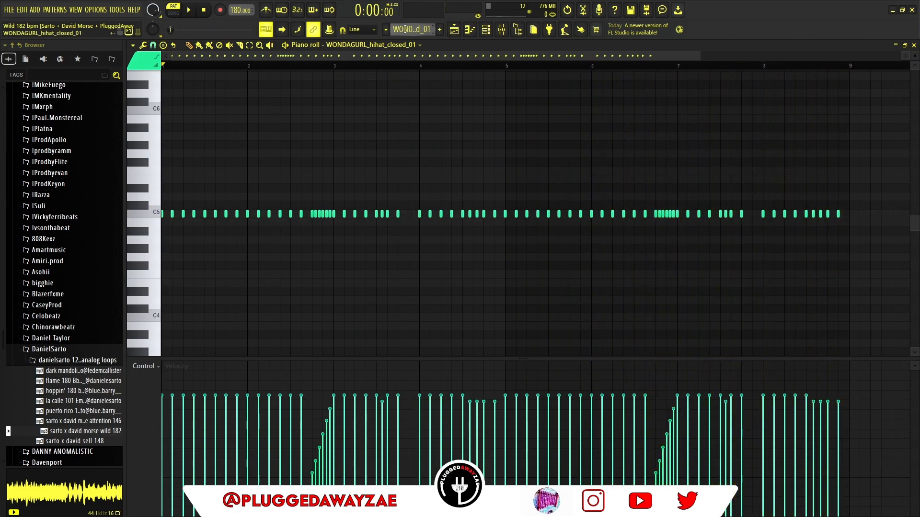
Switch to the WONDAGURL_hihat_closed_10 pattern and listen to it.
left_click(386, 30)
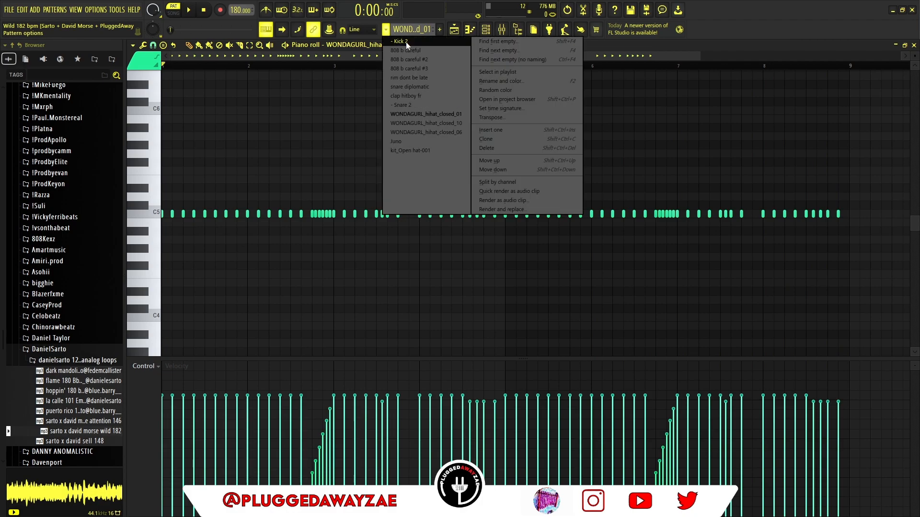
left_click(436, 125)
key("space")
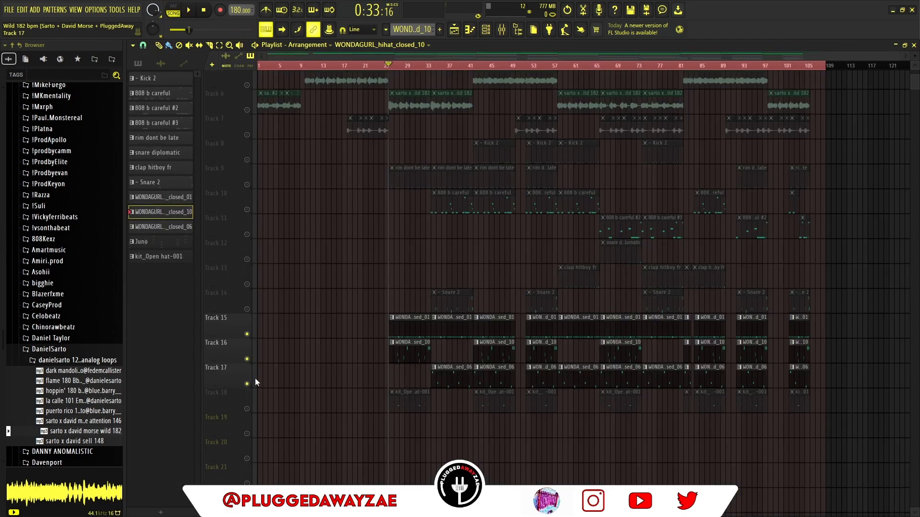
Open the WONDAGURL_hihat_closed_06 pattern in the piano roll and play it through.
key("F6")
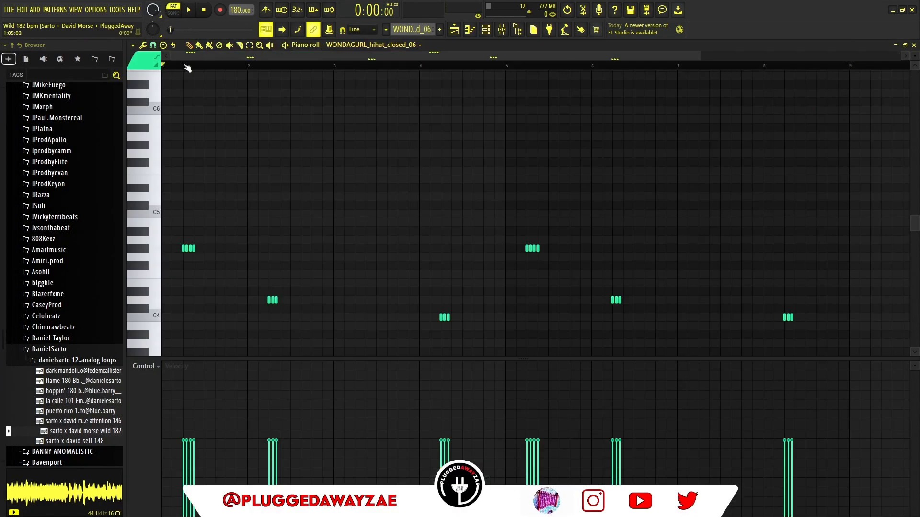
key("space")
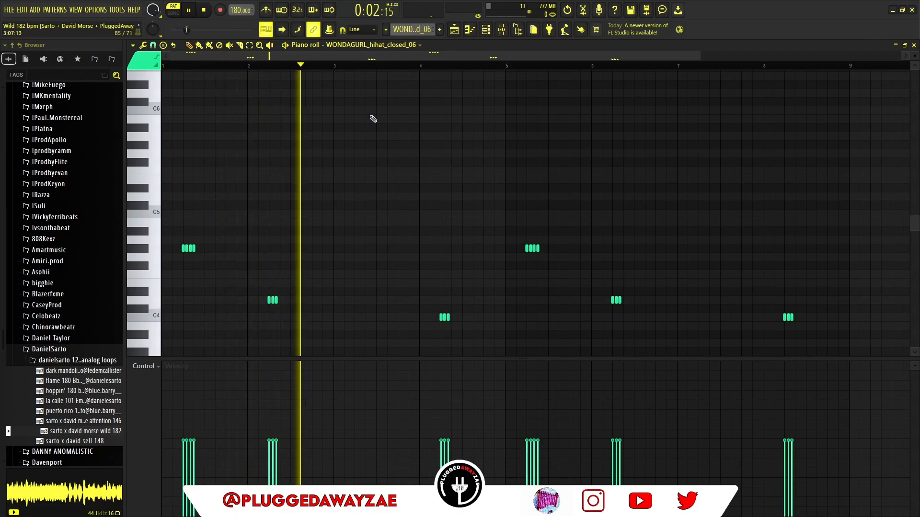
scroll(415, 68, "down", 1)
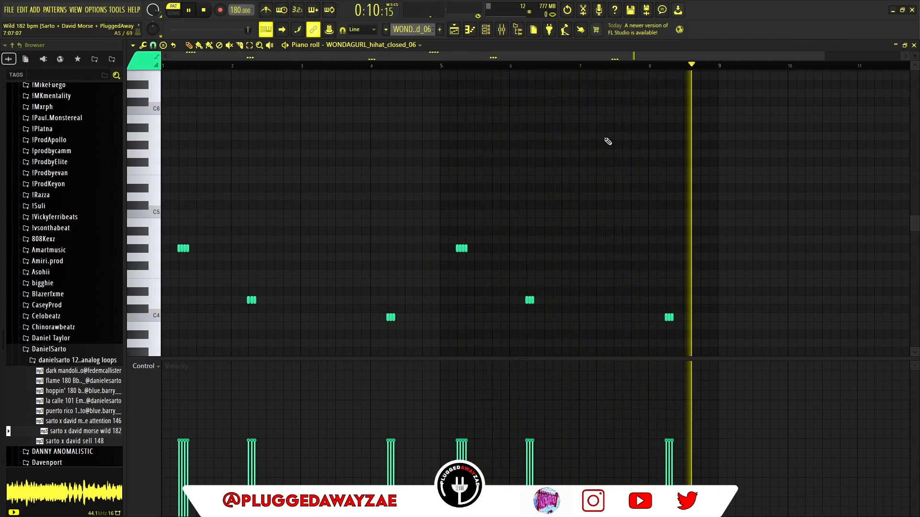
key("space")
Return to the playlist and play the soloed hi-hat Tracks 15 to 17 from about bar 41.
left_click(895, 45)
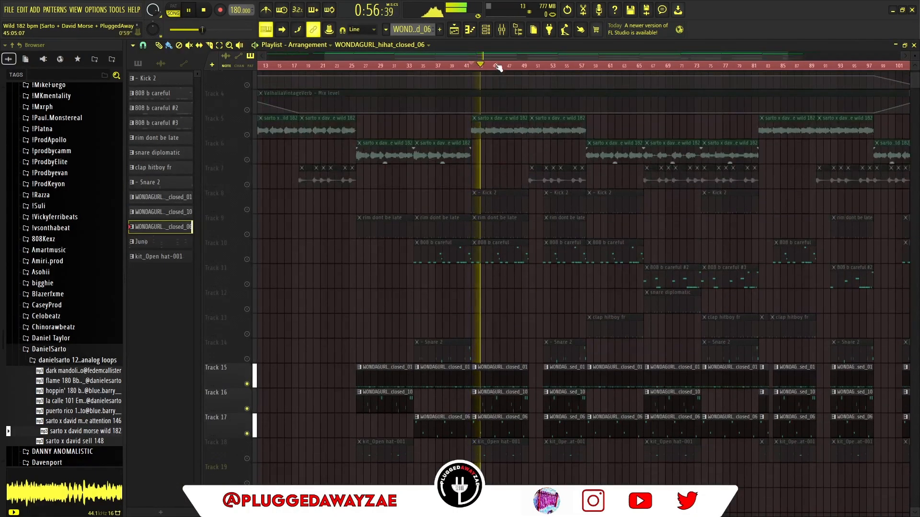
scroll(499, 67, "up", 2)
left_click(143, 44)
left_click(150, 191)
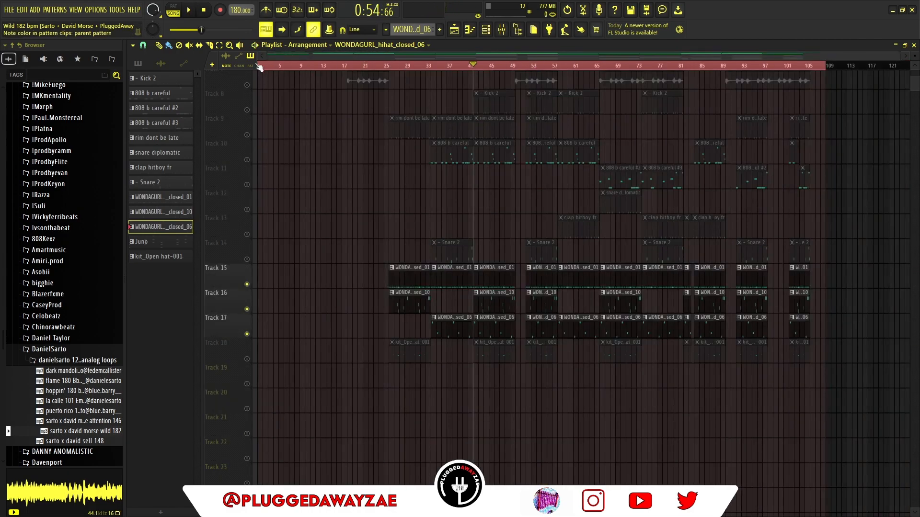
Solo Track 9, play it from about bar 41 and open its "rim dont be late" pattern in a maximized piano roll.
scroll(448, 113, "up", 3)
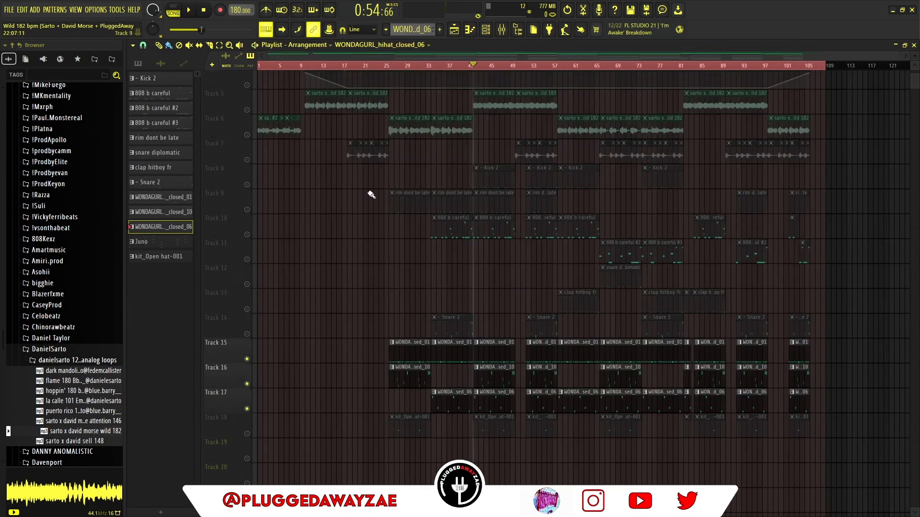
right_click(247, 210)
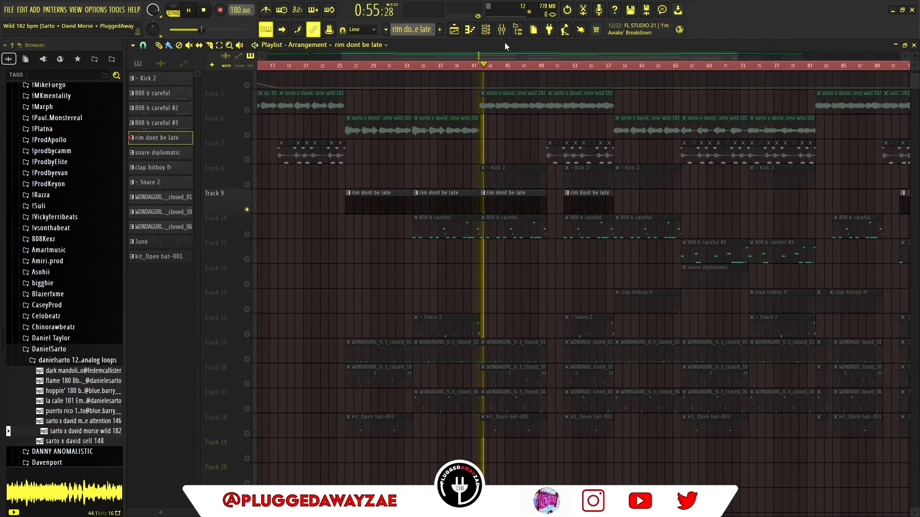
double_click(499, 202)
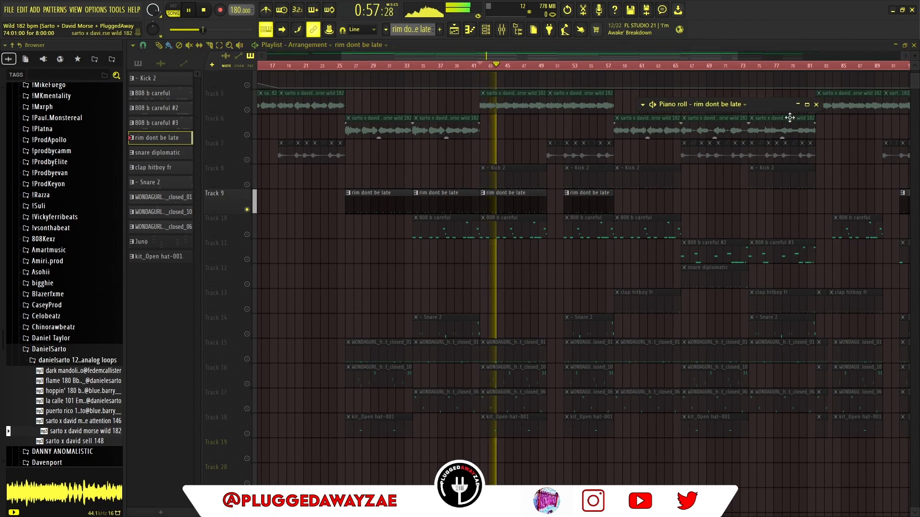
left_click(808, 106)
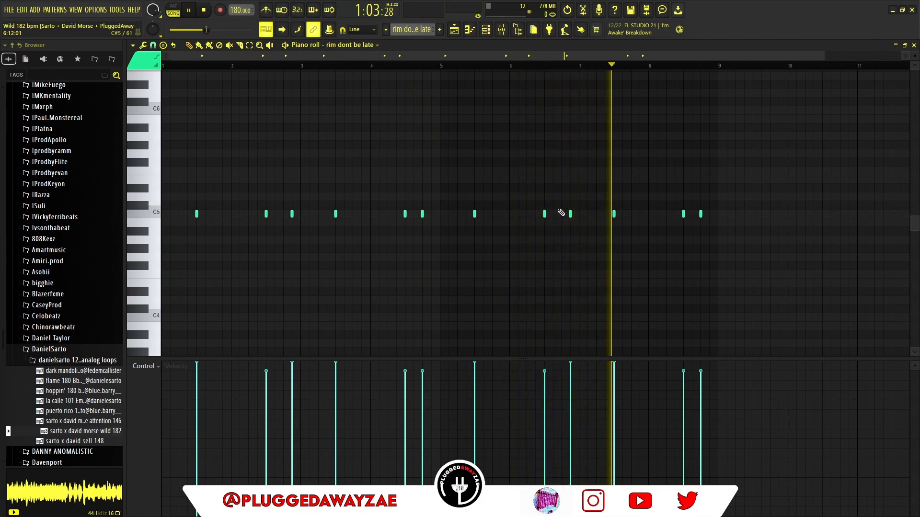
Stop playback of the "rim dont be late" pattern and highlight its first four bars briefly before clearing the selection.
key("space")
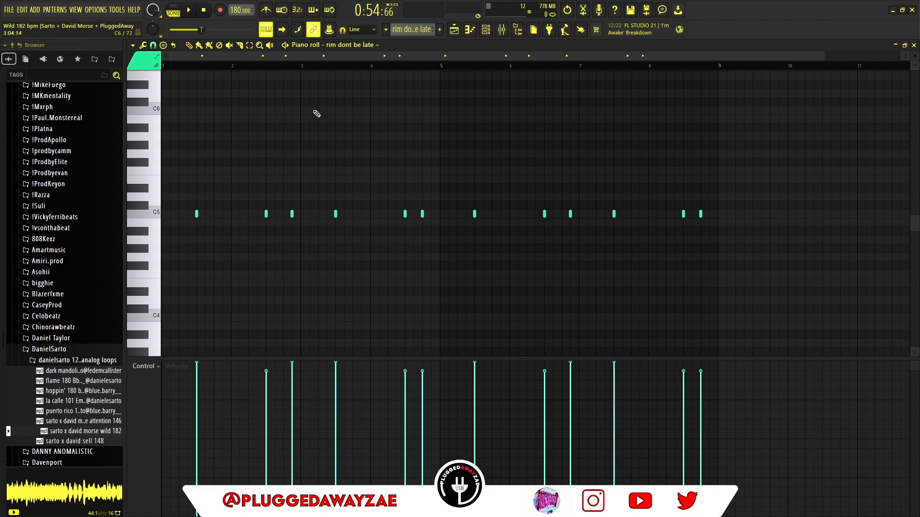
key("ctrl+Right")
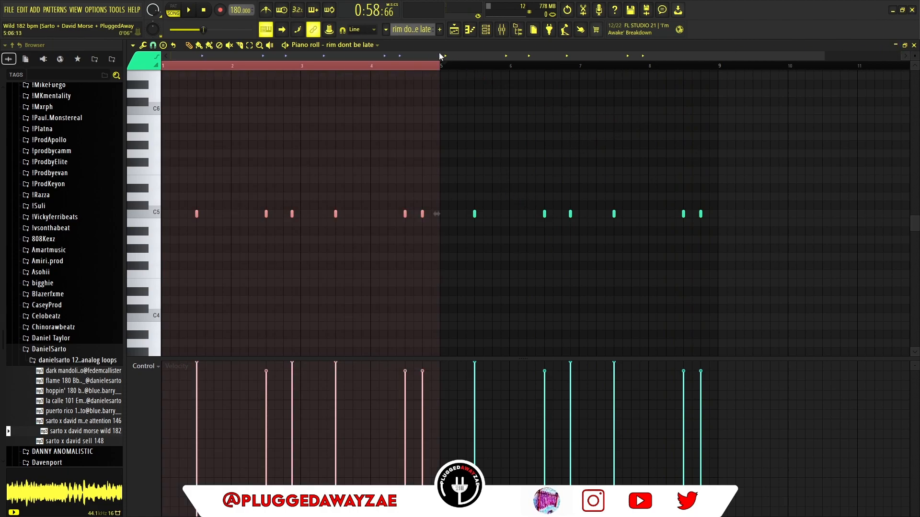
left_click(422, 67)
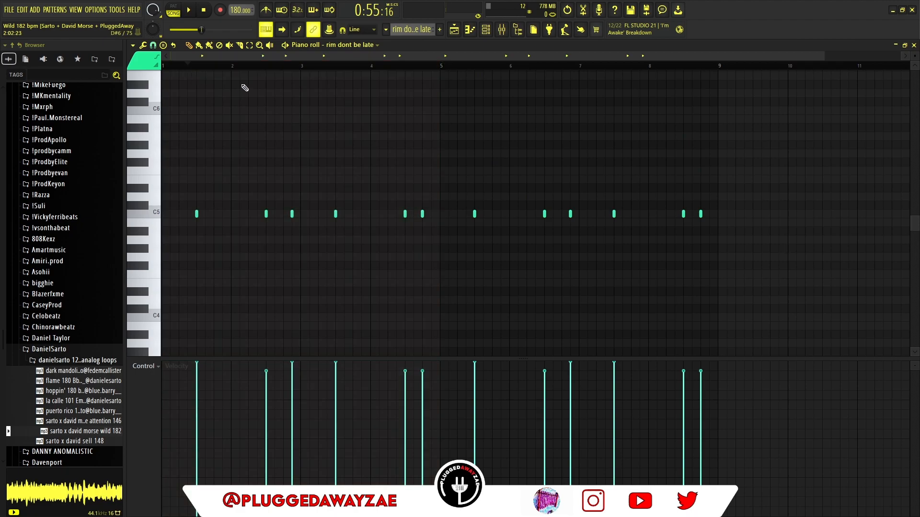
Return to the playlist and play the Track 9 rim together with hi-hat Tracks 15 to 17 from about bar 41.
left_click(456, 32)
left_click(896, 46)
left_click(895, 46)
scroll(661, 168, "down", 2)
key("space")
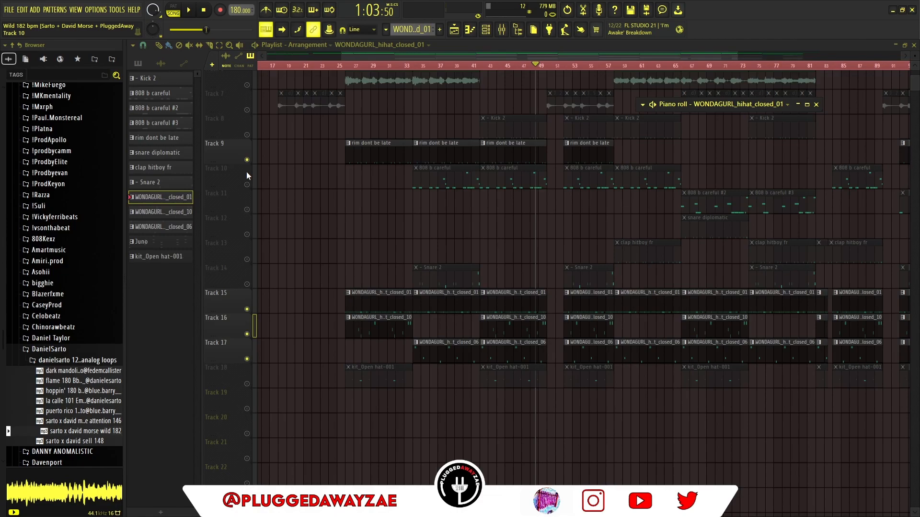
Solo Track 10, open its "808 b careful" pattern in the piano roll and play it through.
right_click(247, 184)
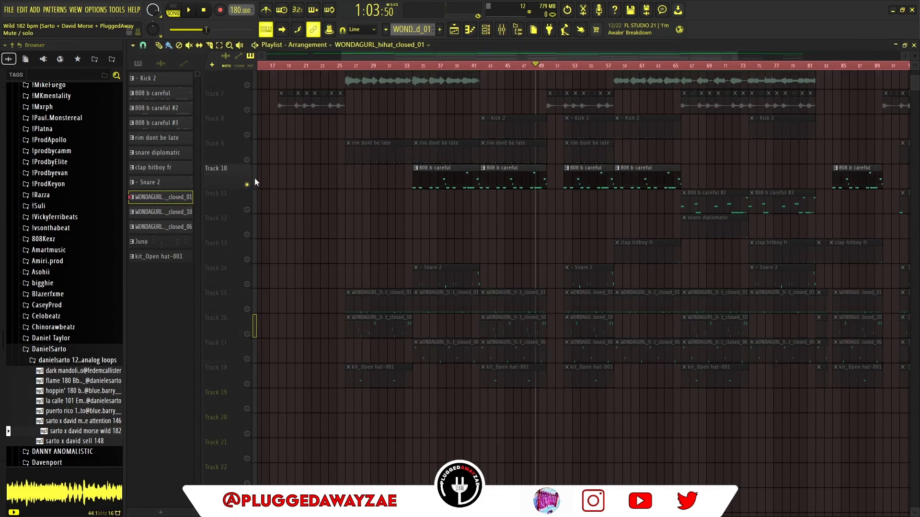
double_click(423, 183)
left_click(164, 66)
key("space")
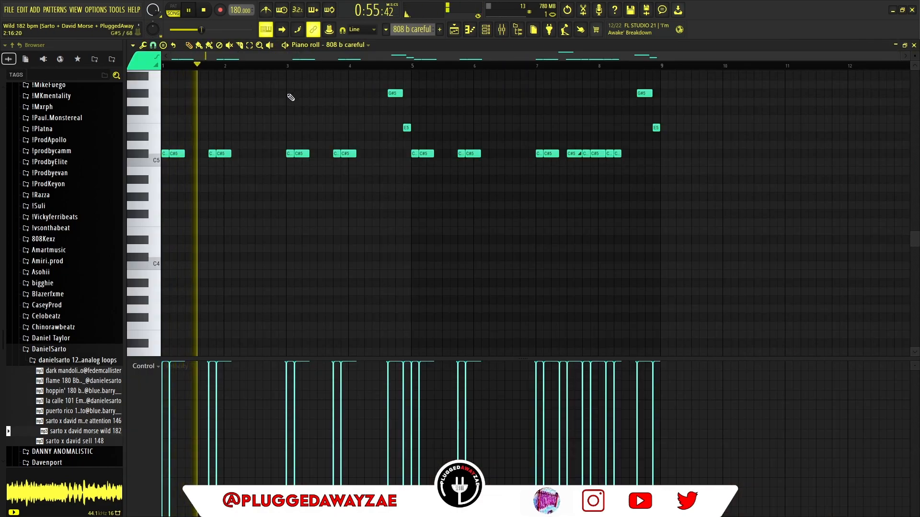
scroll(310, 107, "up", 3)
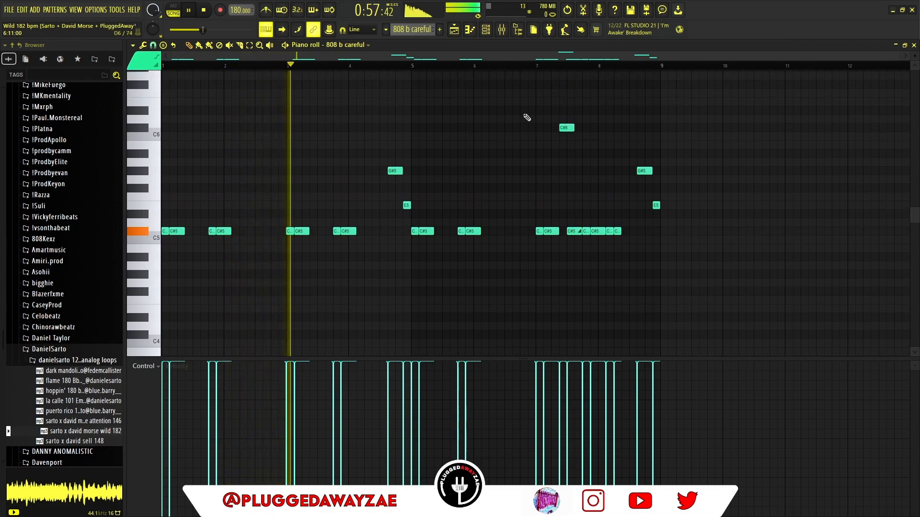
left_click_drag(899, 56, 691, 62)
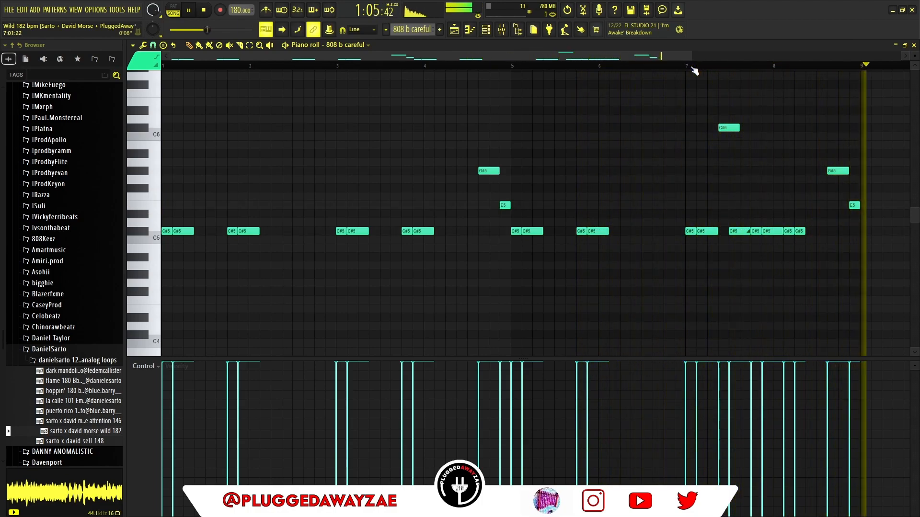
key("space")
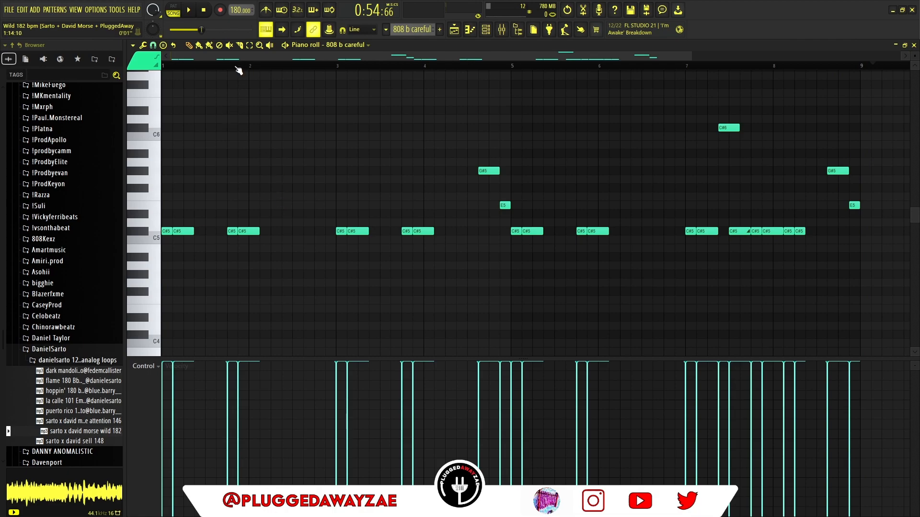
Examine the "808 b careful" notes up close and switch the piano roll to the "808 b careful #2" pattern and channel.
scroll(239, 71, "down", 2)
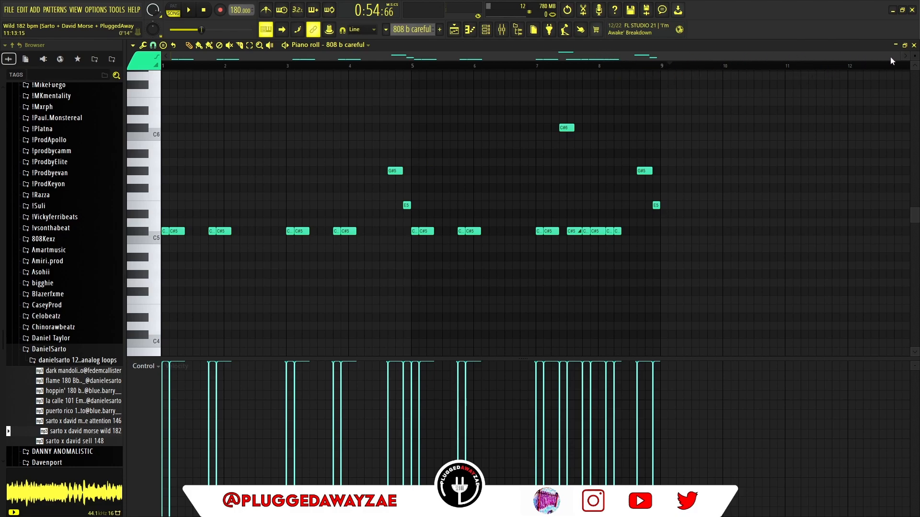
mouse_move(901, 54)
left_mouse_down()
mouse_move(698, 88)
mouse_move(711, 90)
left_mouse_up()
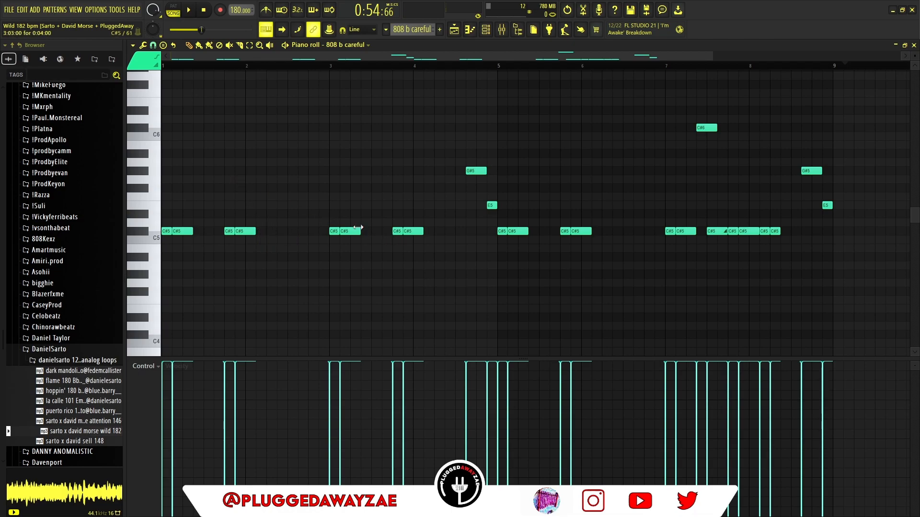
left_click(386, 29)
left_click(432, 61)
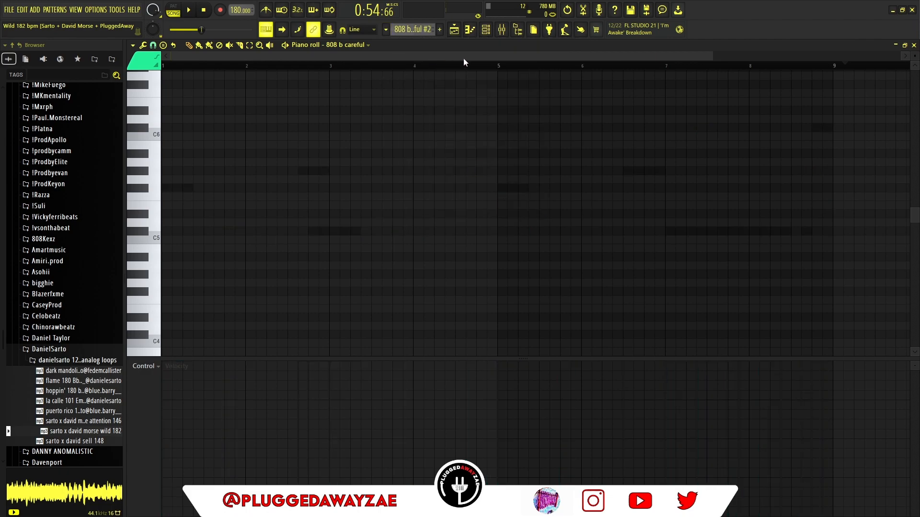
left_click(486, 30)
left_click(411, 200)
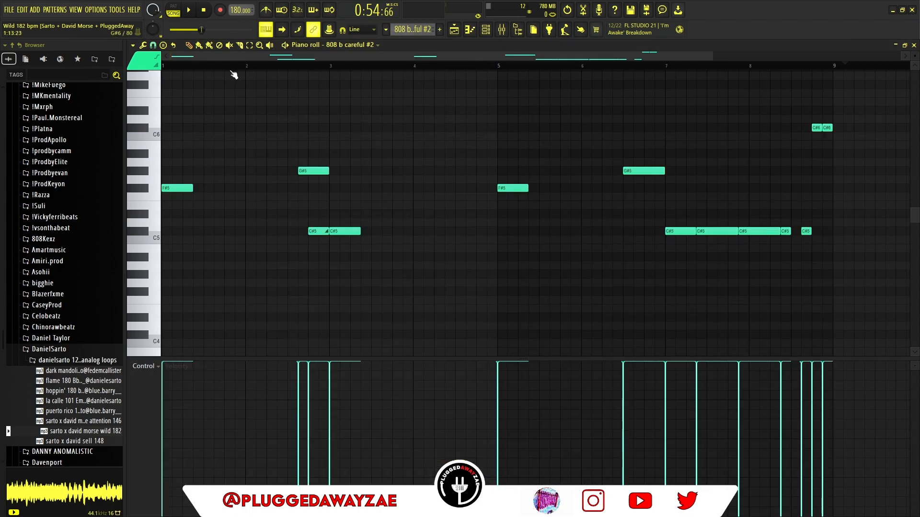
Switch playback to pattern mode and listen to the whole "808 b careful #2" pattern.
scroll(321, 68, "down", 2)
left_click(173, 11)
key("space")
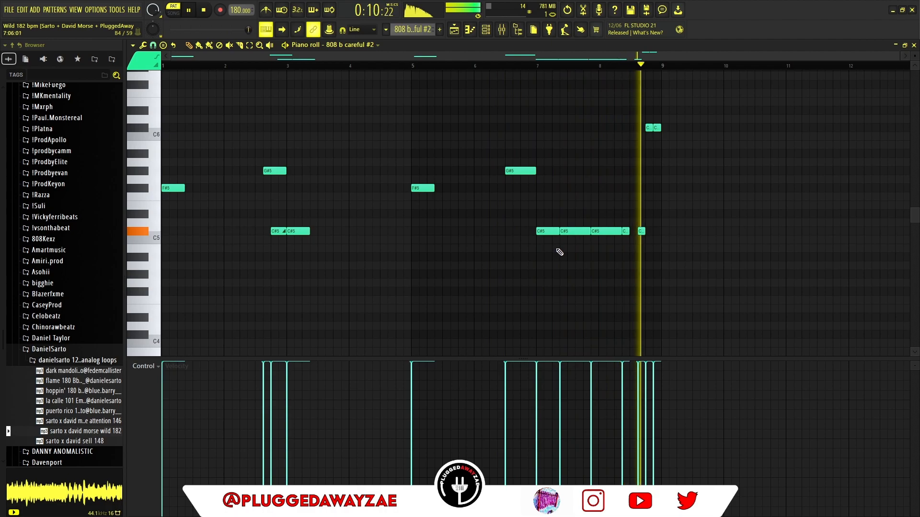
key("space")
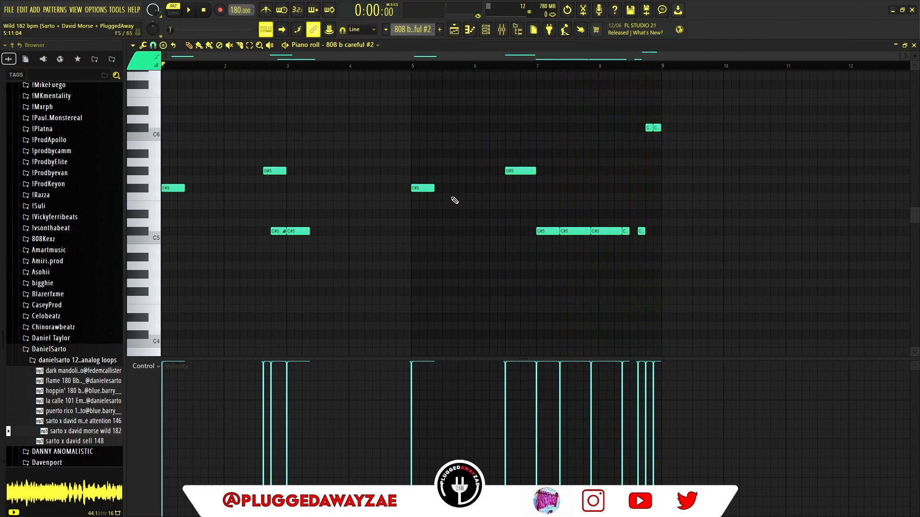
Switch to the "808 b careful #3" pattern and play it through.
left_click(386, 30)
left_click(419, 68)
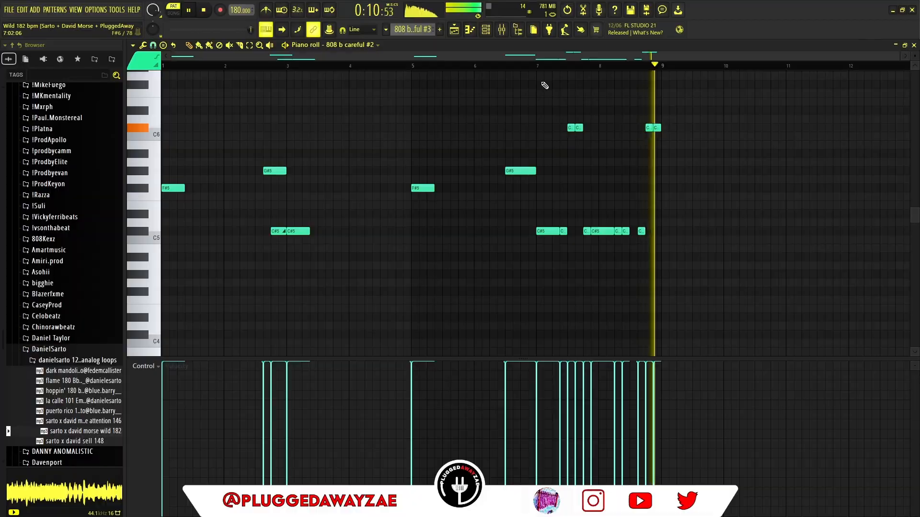
key("space")
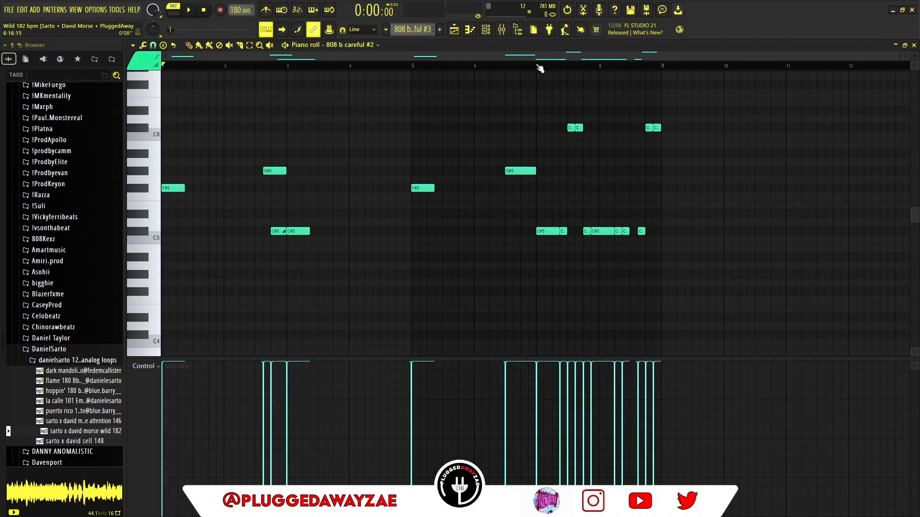
Return to the playlist in song mode and play Tracks 5, 9, 10 and 15 to 17 together from about bar 41.
left_click_drag(537, 67, 597, 87)
double_click(468, 67)
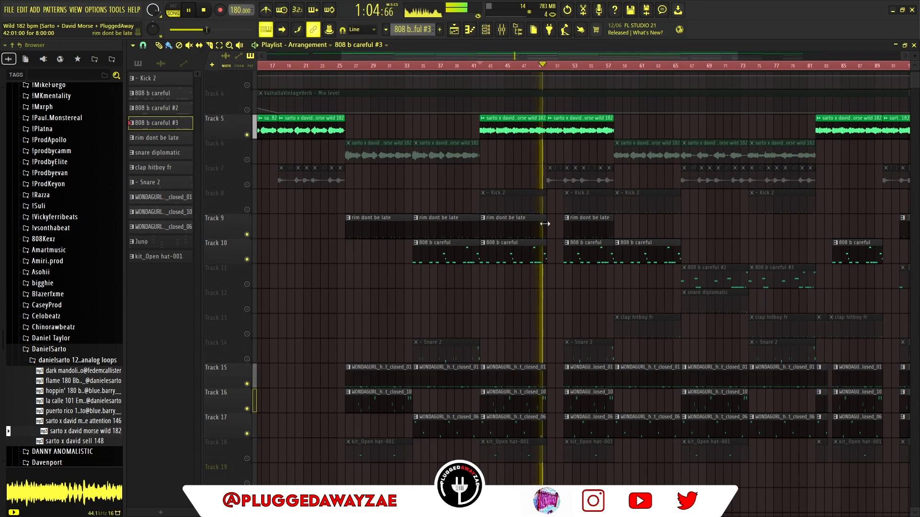
key("space")
Unmute Track 14, view its "- Snare 2" pattern in the piano roll and play it with the other active tracks from about bar 33.
left_click(247, 359)
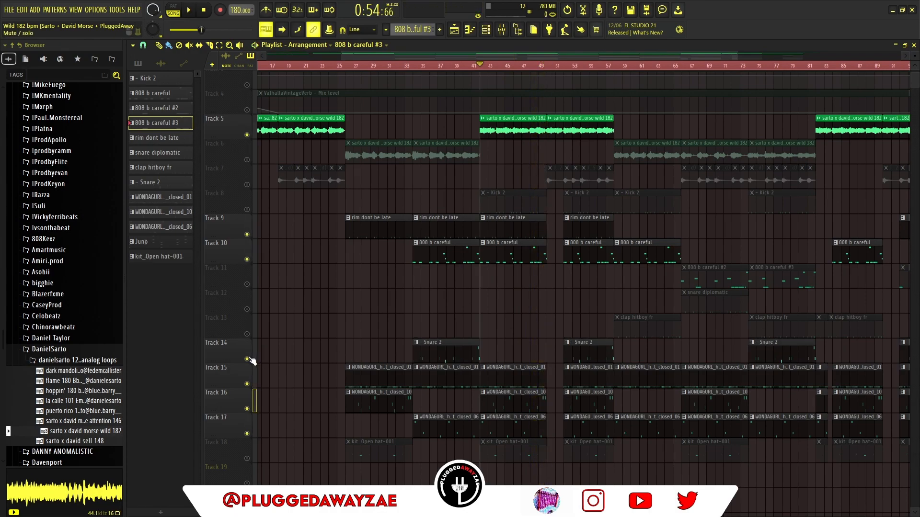
double_click(436, 341)
left_click(385, 29)
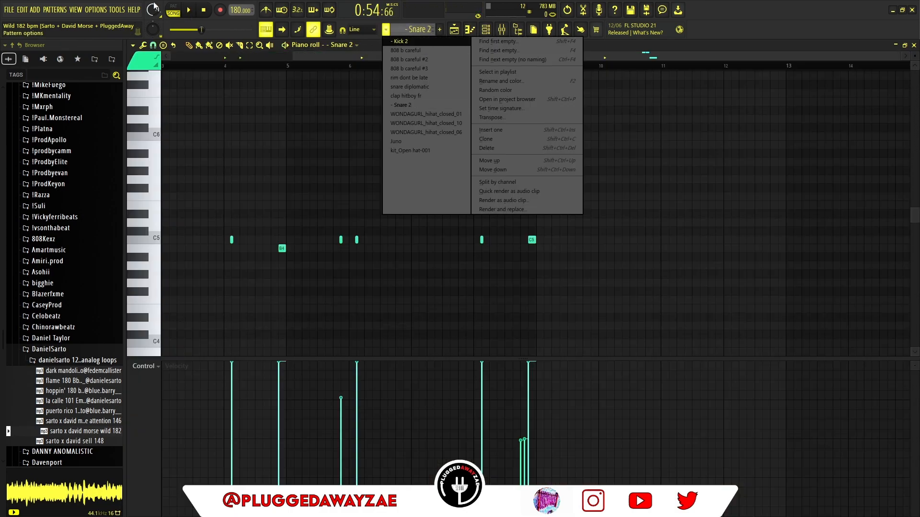
left_click(173, 10)
left_click_drag(185, 56, 47, 76)
key("space")
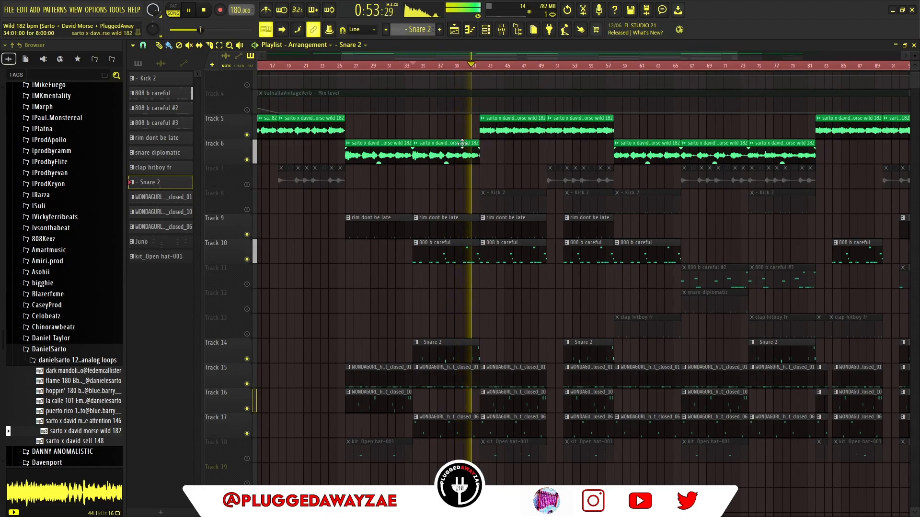
key("space")
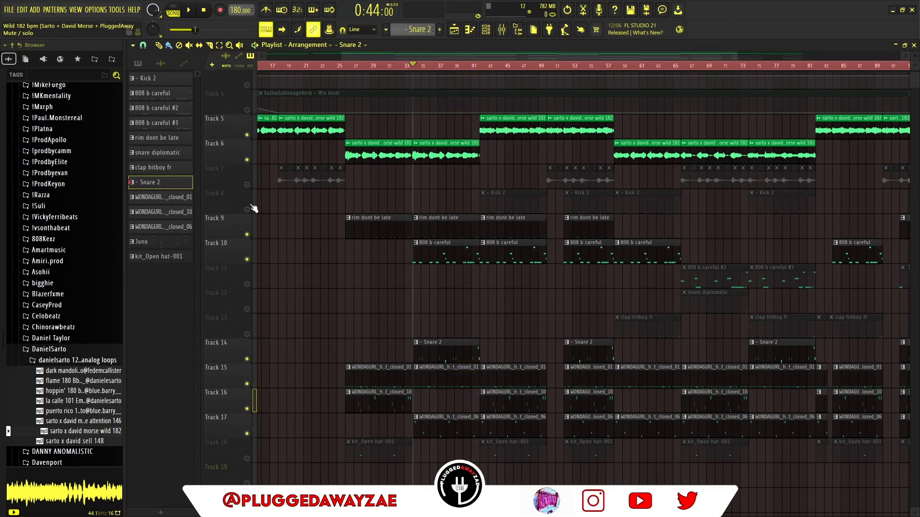
Unmute Track 8, open its "- Kick 2" pattern in the piano roll and play it in context from about bar 41.
left_click(247, 210)
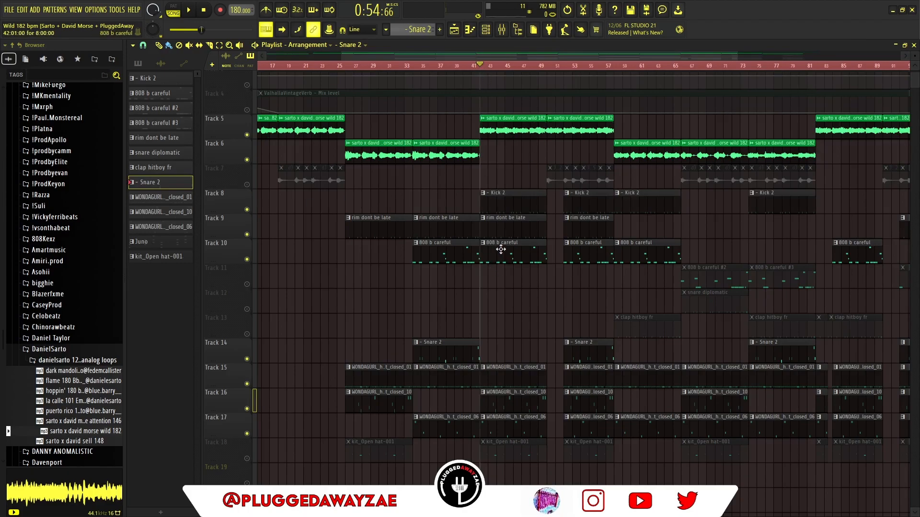
double_click(501, 201)
key("space")
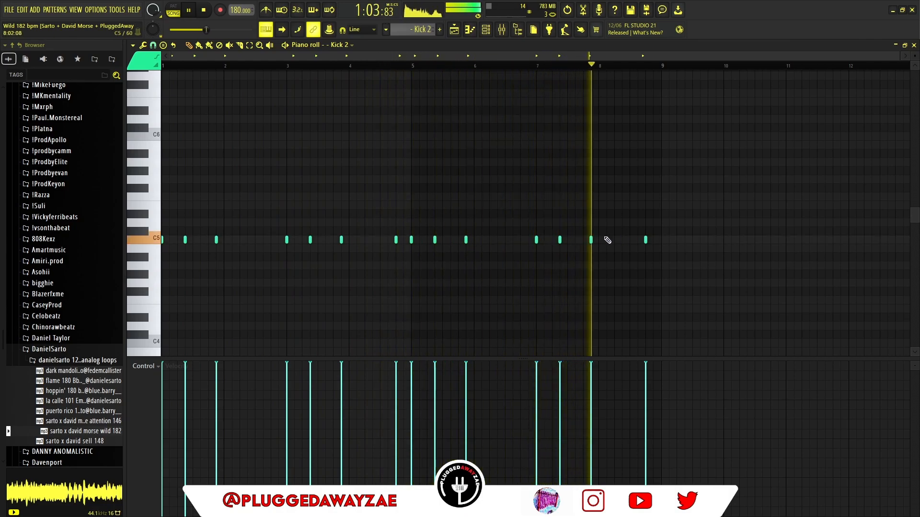
key("space")
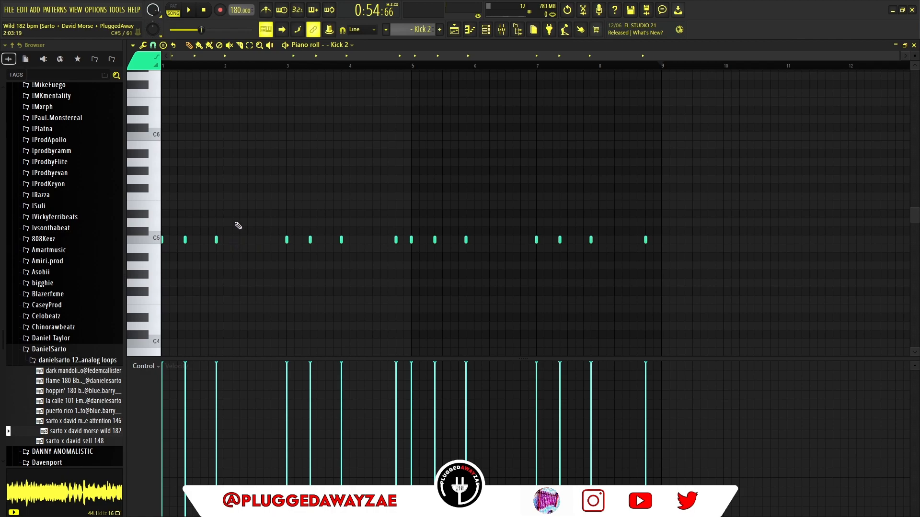
Add a trial C5 note just after the first kick in bar 1 of the "- Kick 2" pattern and remove it.
left_click(172, 239)
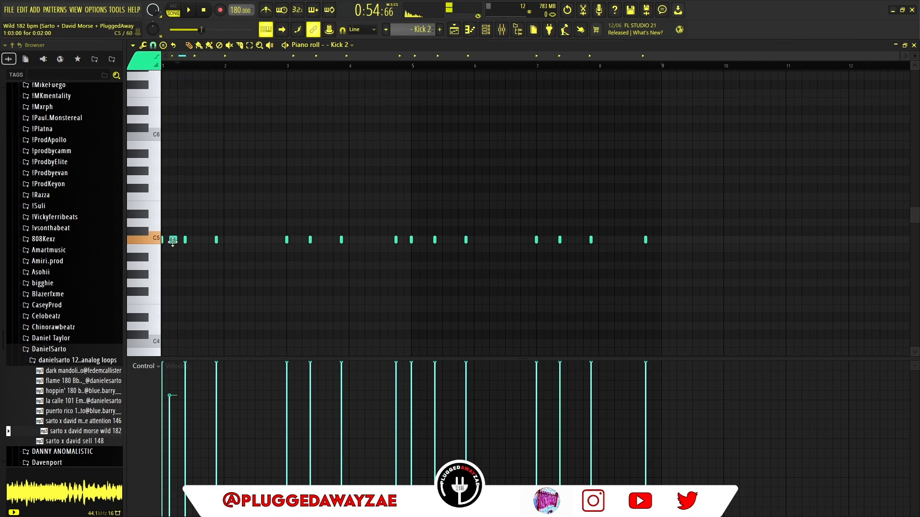
left_click(172, 239)
right_click(172, 240)
right_click(185, 240)
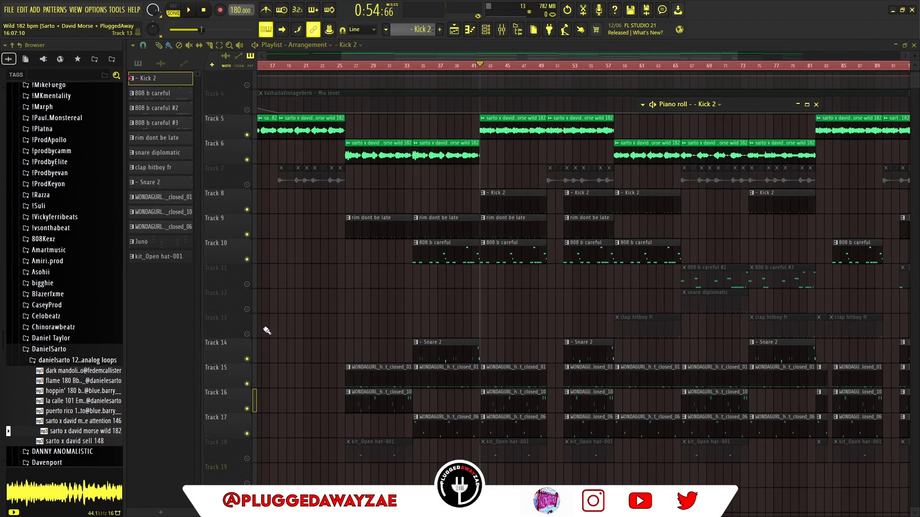
Unmute Track 12 and open its "snare diplomatic" pattern in a maximized piano roll.
left_click(252, 305)
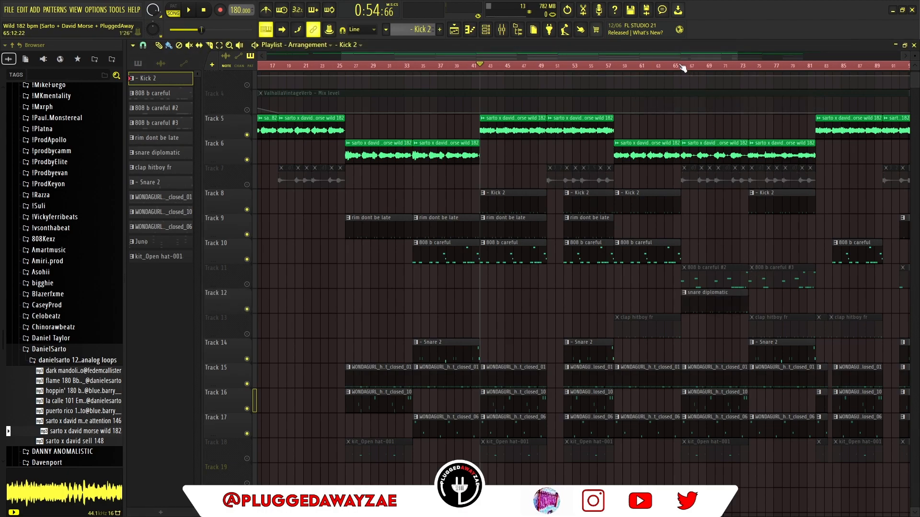
left_click_drag(623, 52, 683, 81)
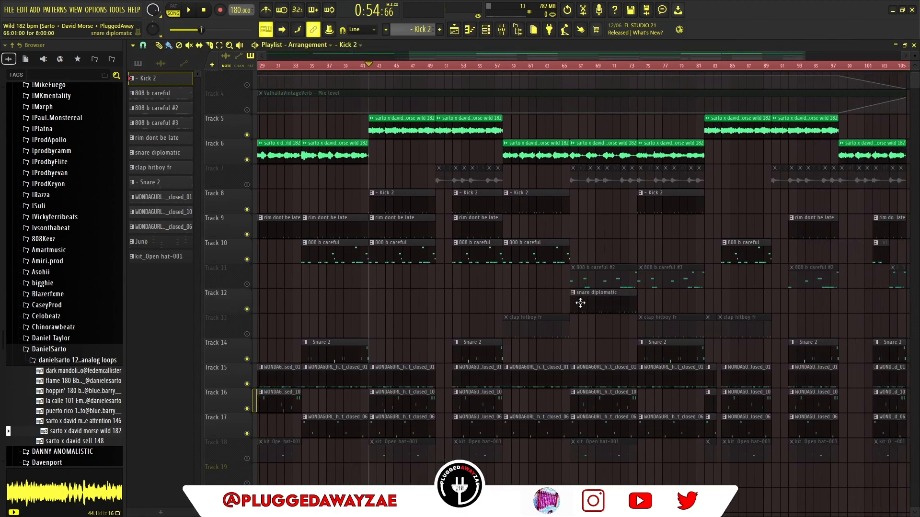
double_click(580, 303)
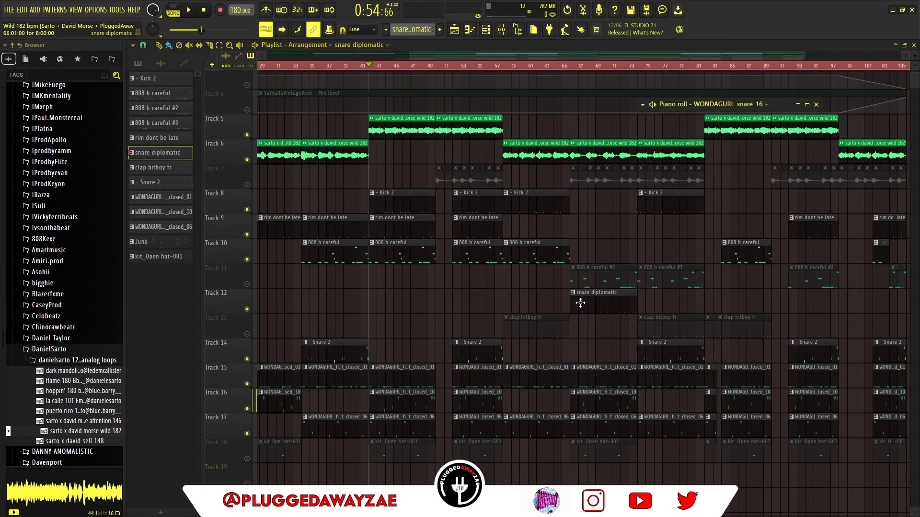
left_click(807, 105)
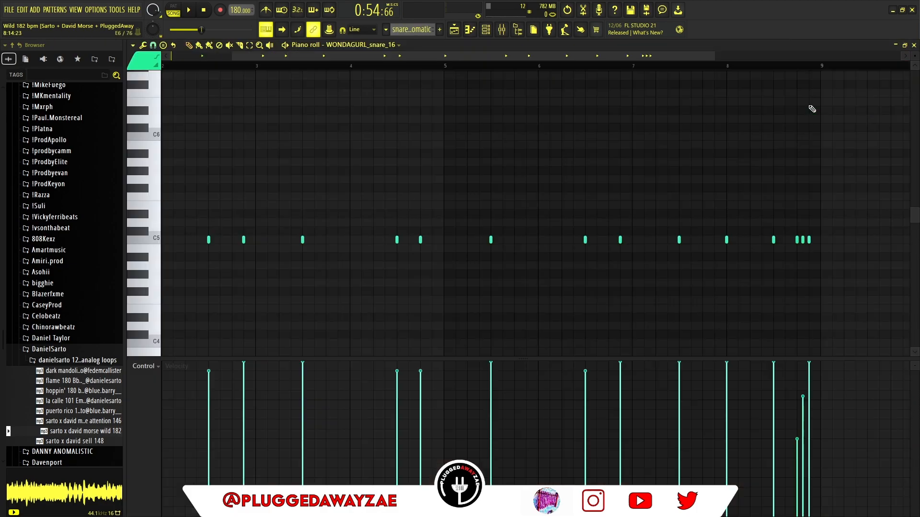
Leave the piano roll and show the Fruity parametric EQ 2 and Fruity Reeverb 2 settings on the snare diplomatic mixer track.
left_click(893, 45)
left_click(503, 30)
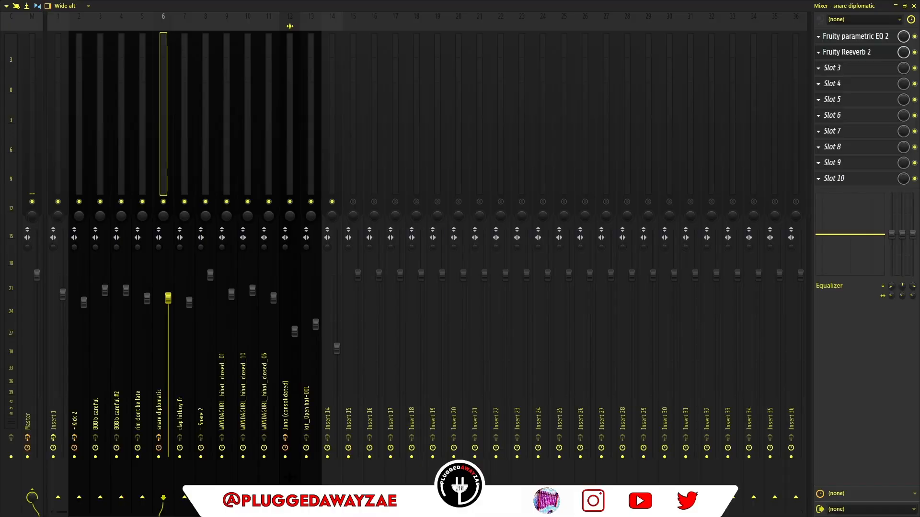
left_click(895, 6)
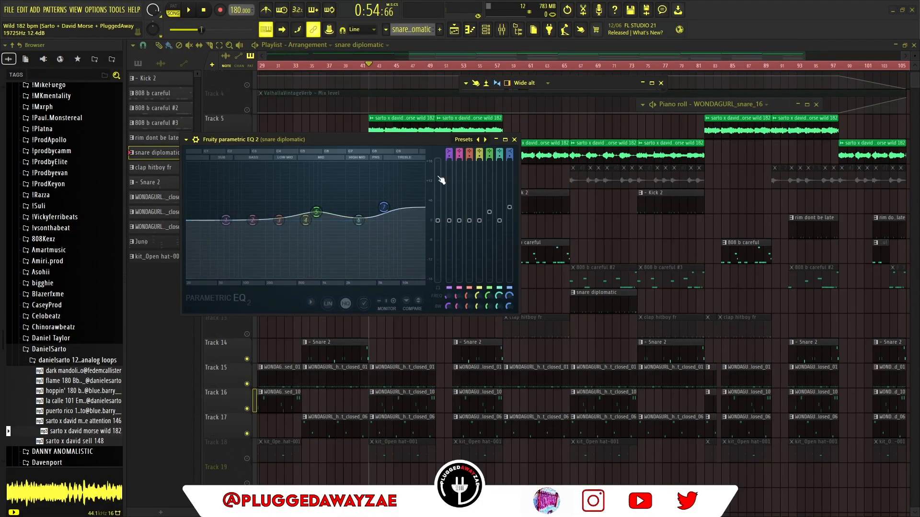
left_click(501, 30)
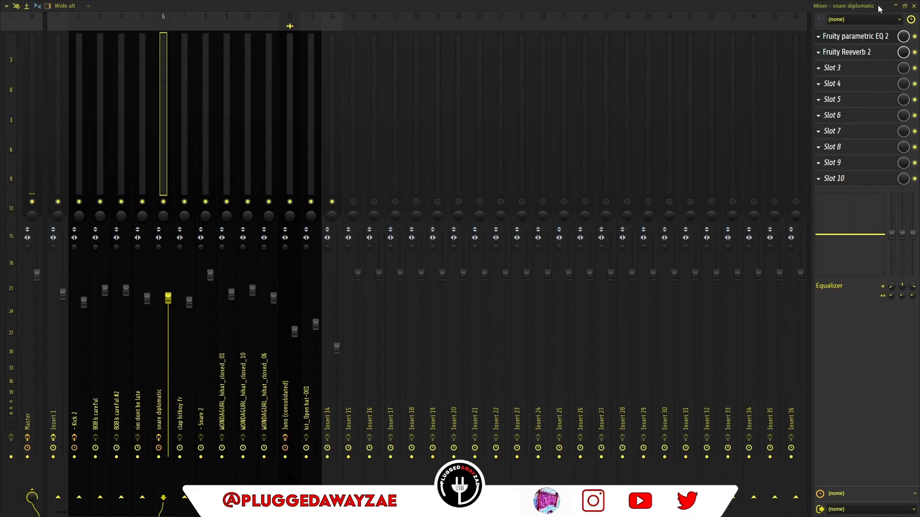
left_click(895, 6)
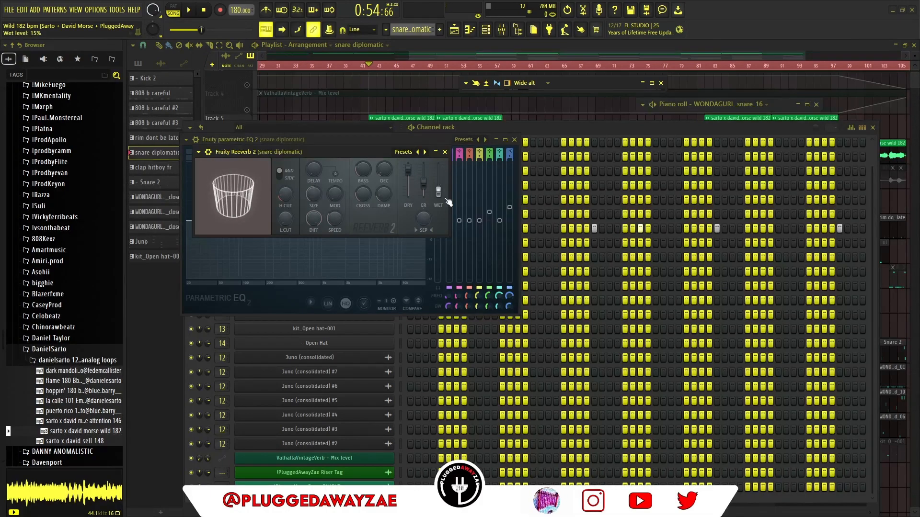
Close the snare effect windows, reopen the "snare diplomatic" pattern in a maximized piano roll, and play it with all eight bars in view.
left_click(515, 140)
left_click(515, 140)
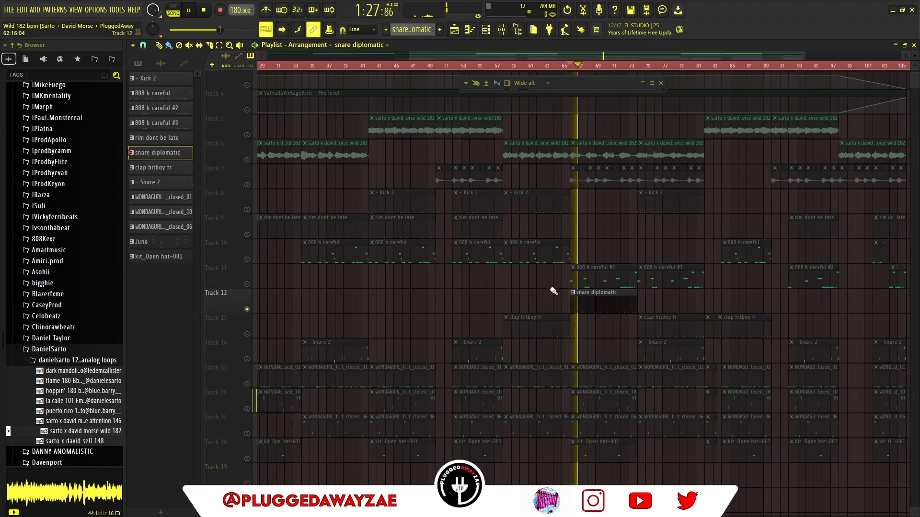
double_click(590, 305)
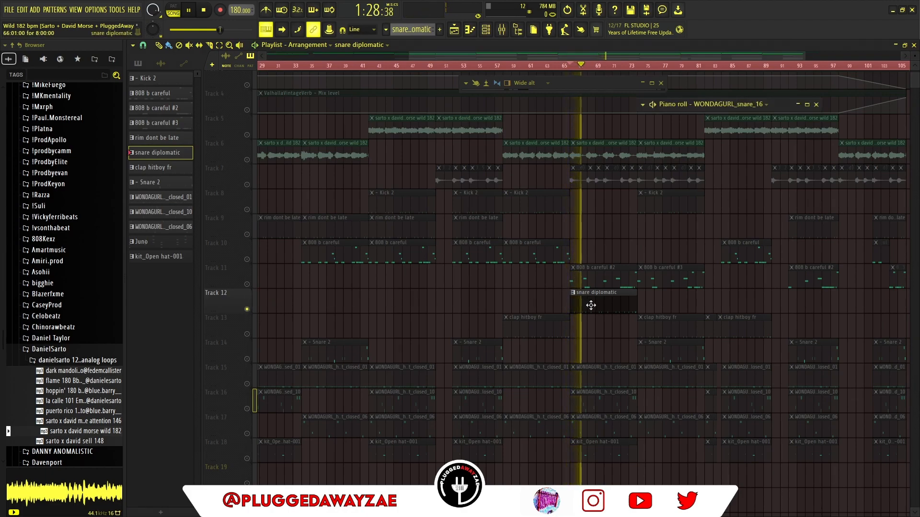
left_click(809, 105)
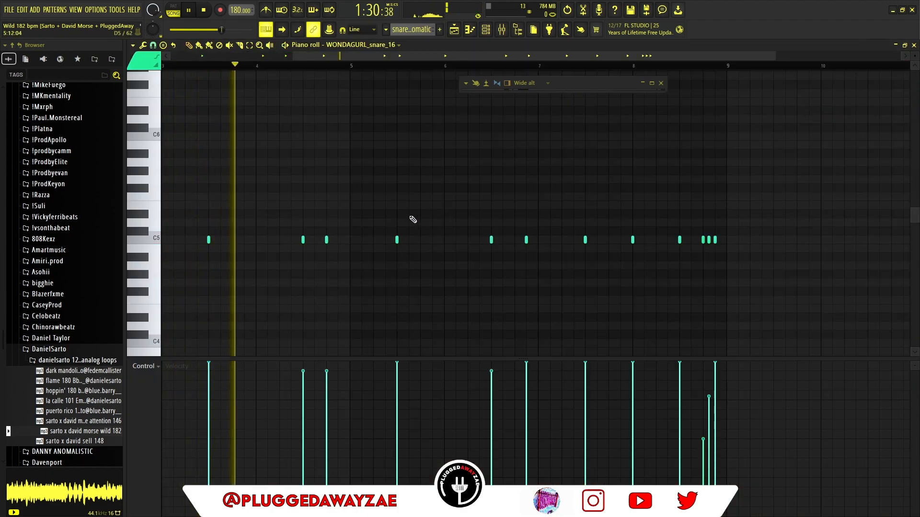
left_click_drag(363, 56, 235, 53)
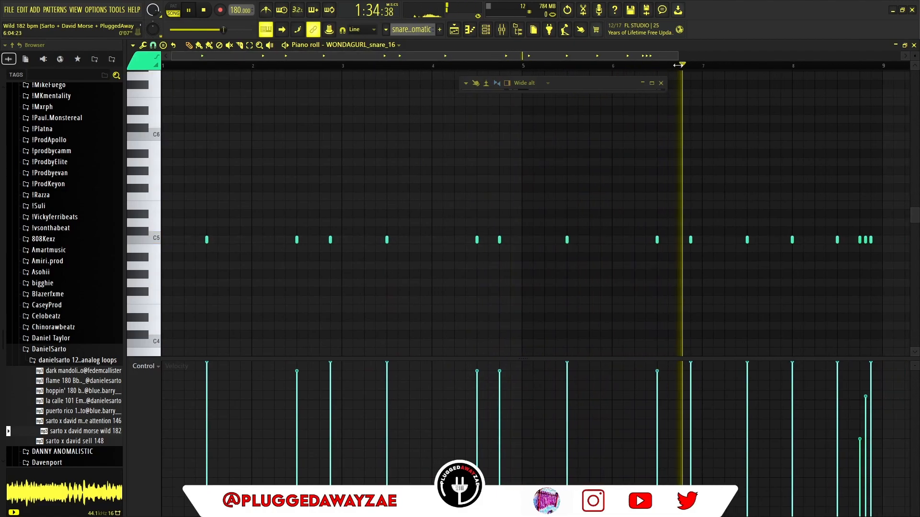
left_click_drag(655, 57, 683, 56)
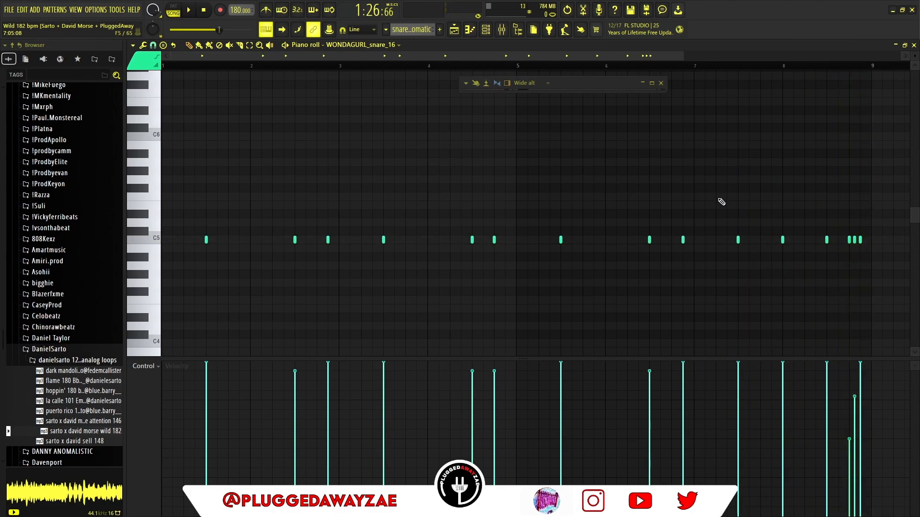
Mark the snare pattern's ending from 6:15:00 to 9:01:00, clear the selection, and play the closing snare hits from about bar 7.
left_click_drag(689, 71, 875, 118)
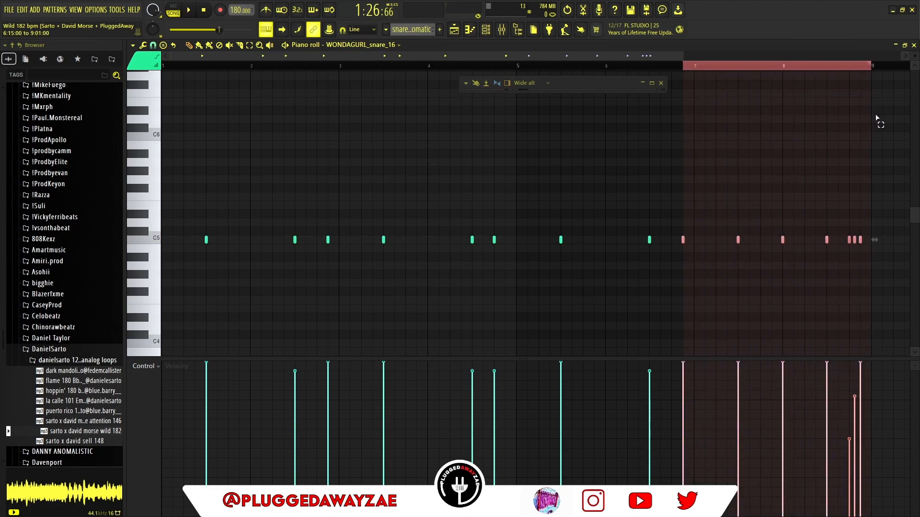
left_click(750, 72)
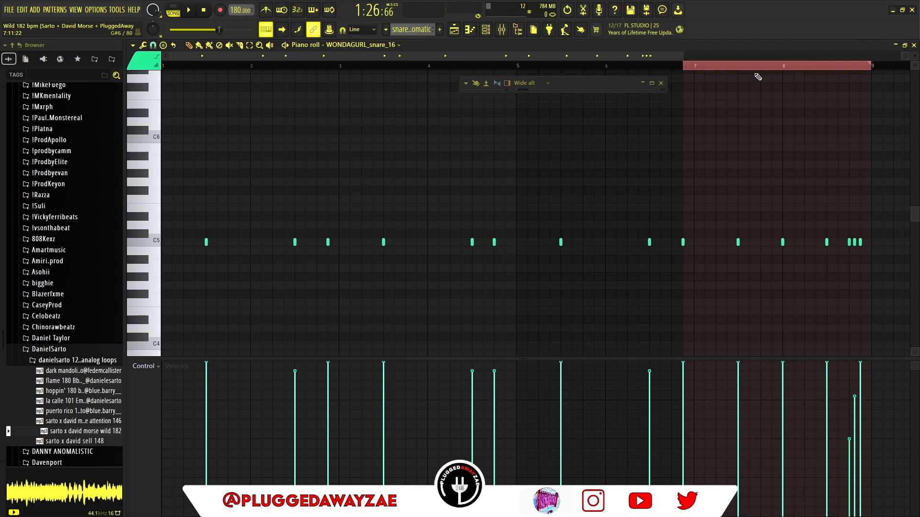
left_click(750, 70)
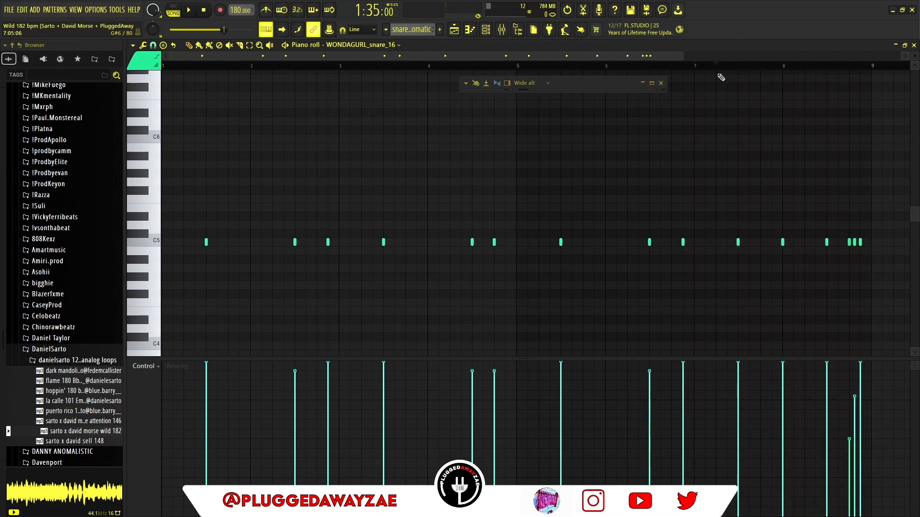
key("space")
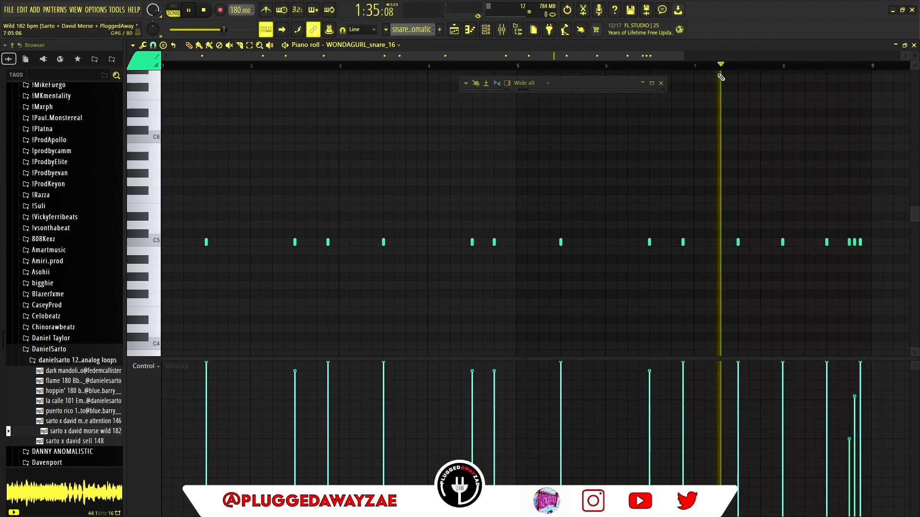
key("space")
Return to the playlist, unmute Tracks 15 to 18 and play from bar 66, adding Tracks 6 and 7 during playback.
key("F5")
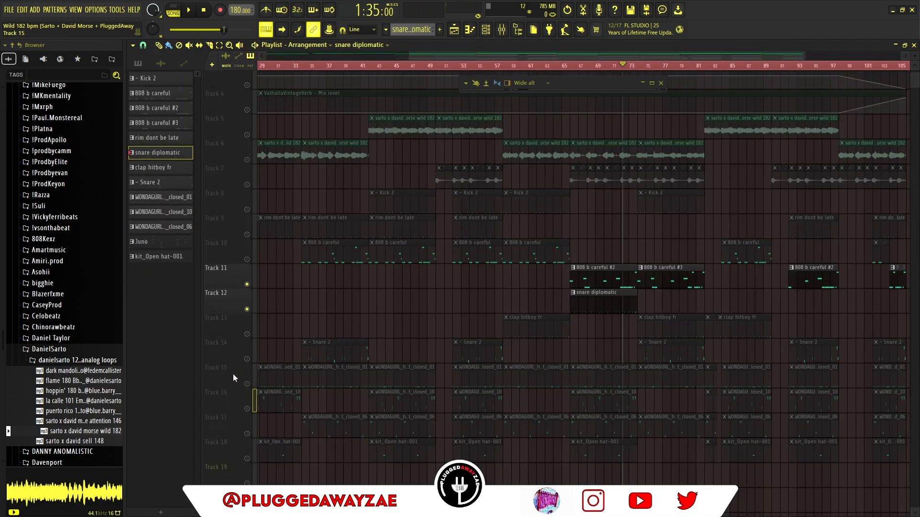
left_click_drag(247, 384, 247, 458)
left_click(571, 65)
key("space")
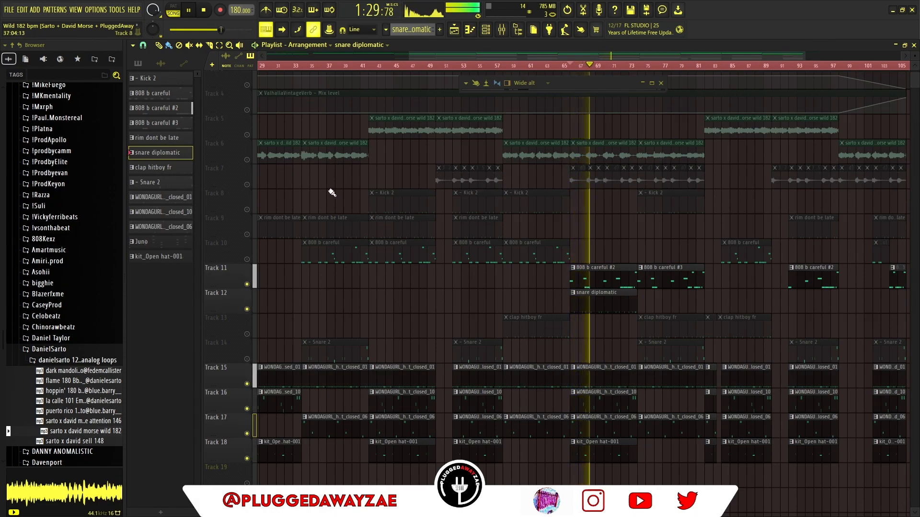
left_click_drag(248, 185, 247, 159)
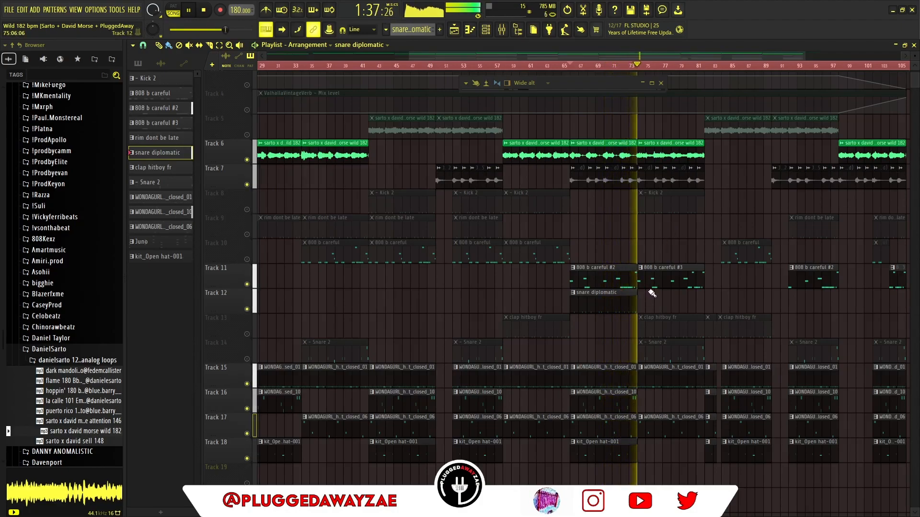
key("space")
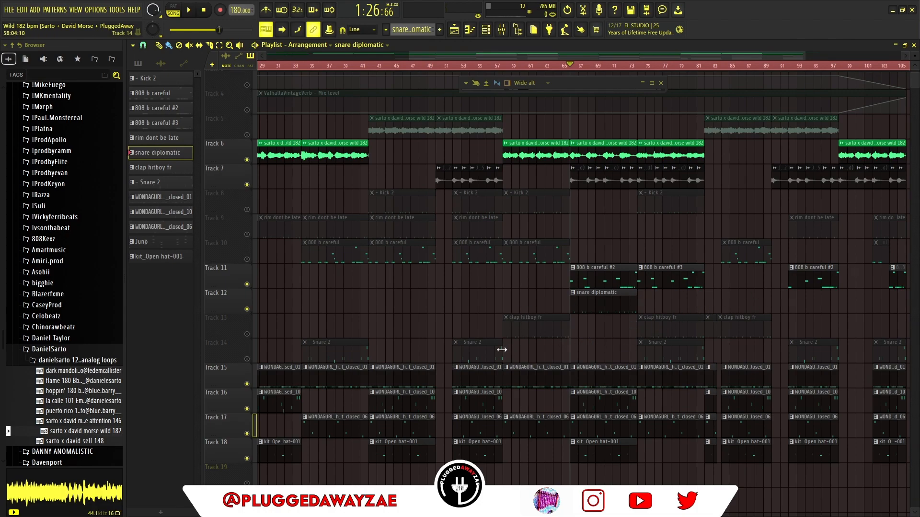
Unmute Tracks 8 and 13, open the "clap hitboy fr" pattern in a maximized piano roll and play it.
left_click(247, 335)
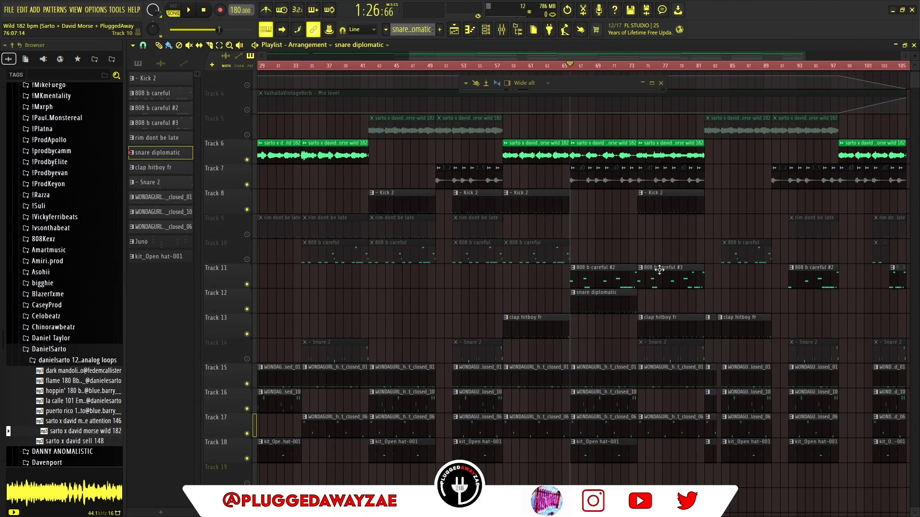
double_click(661, 326)
left_click(807, 104)
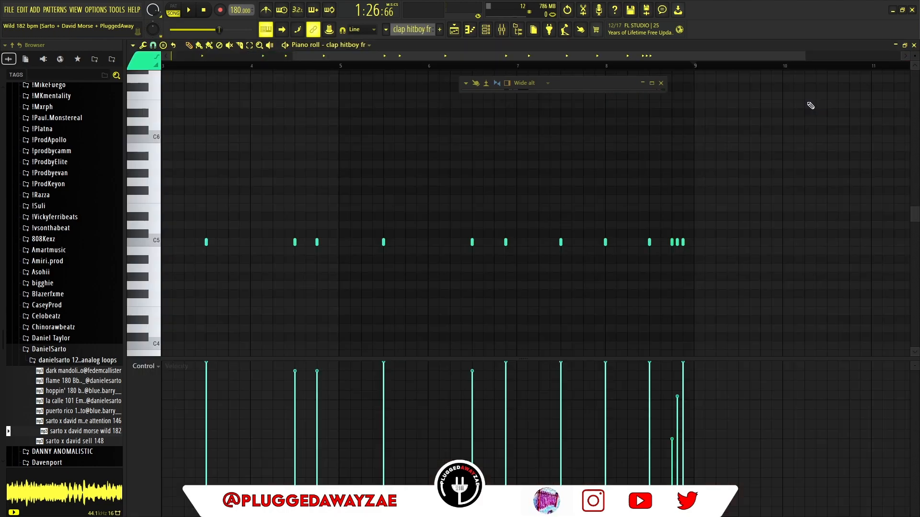
key("space")
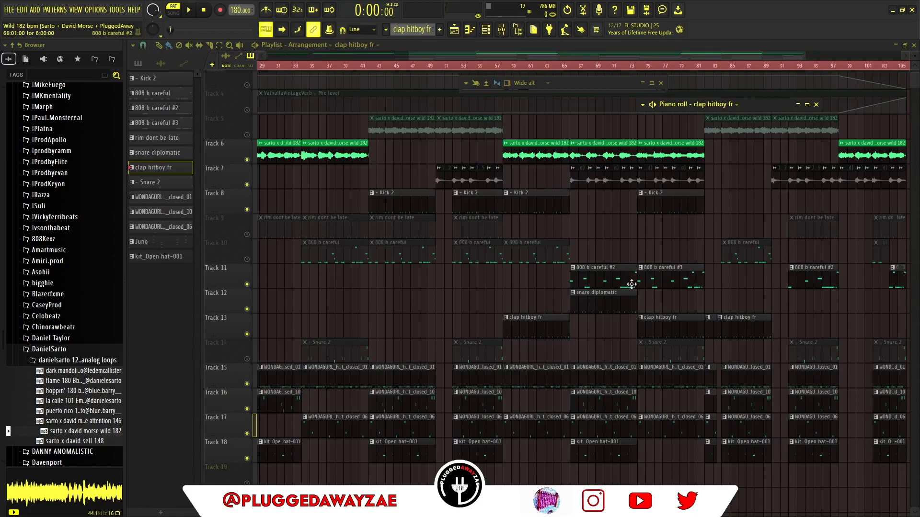
Unmute Track 14 with the "- Snare 2" clips and play the arrangement from bar 66.
left_click(246, 359)
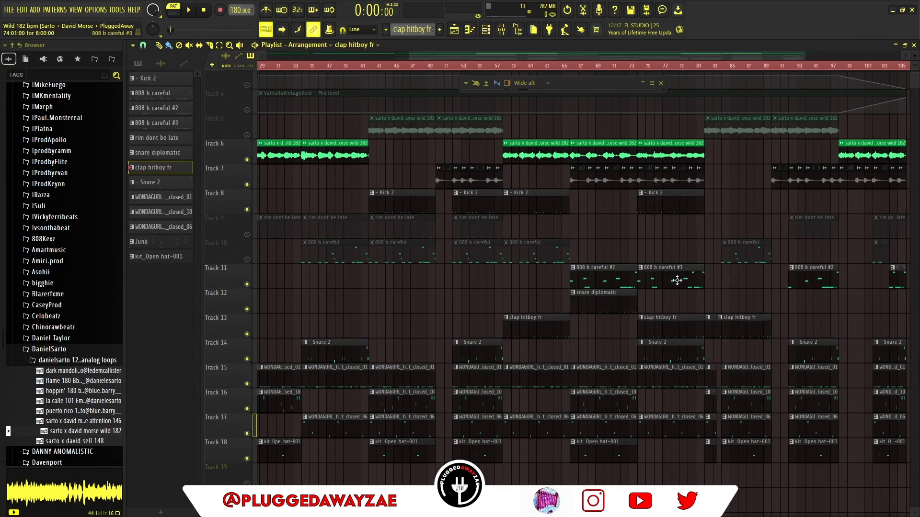
left_click(570, 67)
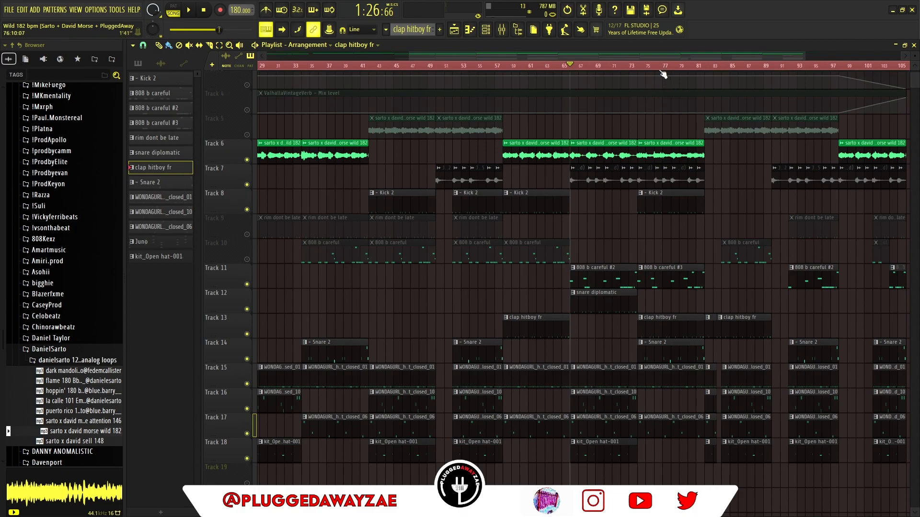
key("space")
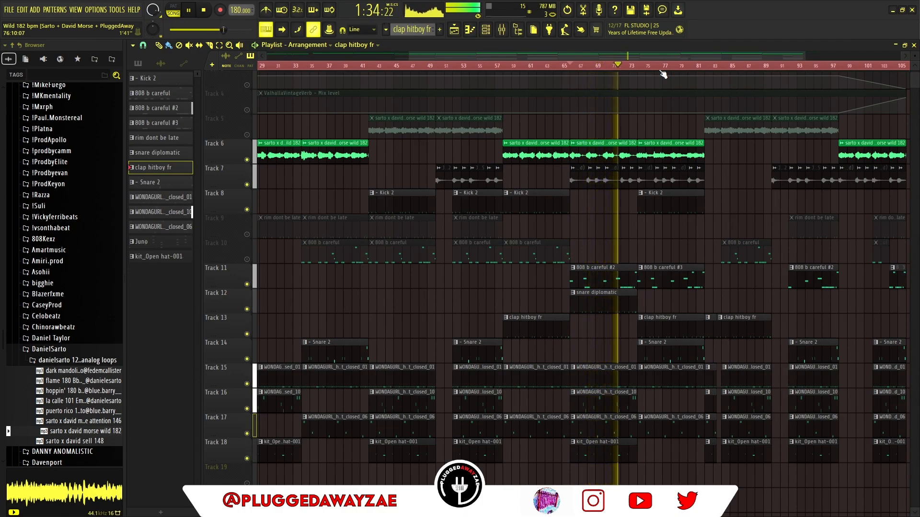
Unmute Tracks 9 and 10, then solo and unsolo Track 6 so every playlist track is active.
left_click(247, 234)
left_click(246, 259)
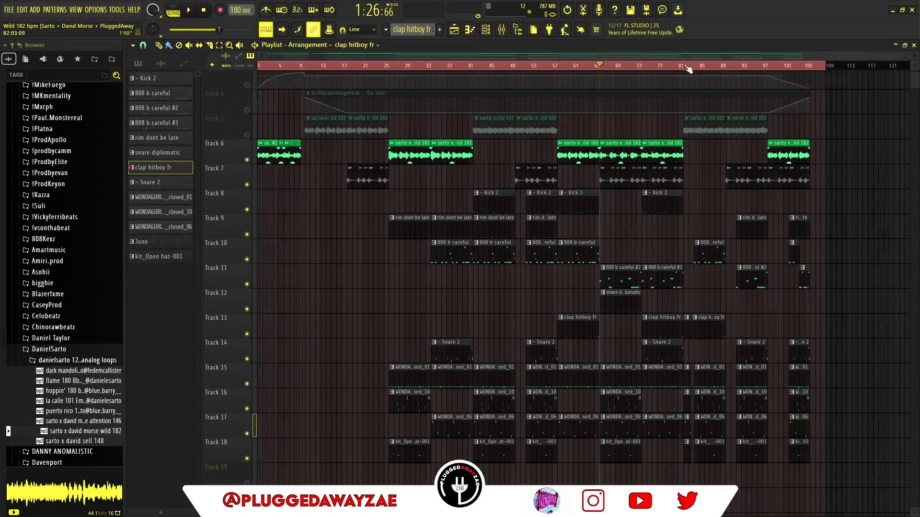
scroll(686, 66, "up", 2)
right_click(249, 159)
right_click(248, 159)
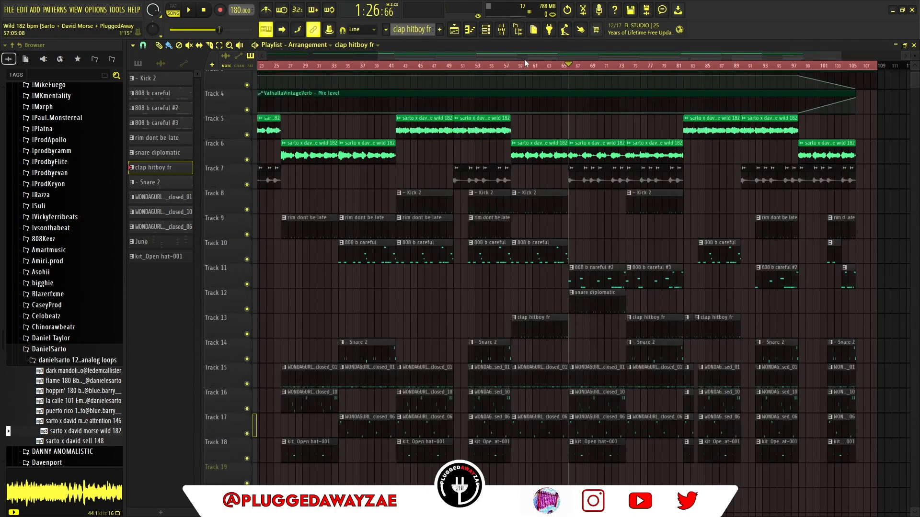
left_click_drag(524, 59, 395, 71)
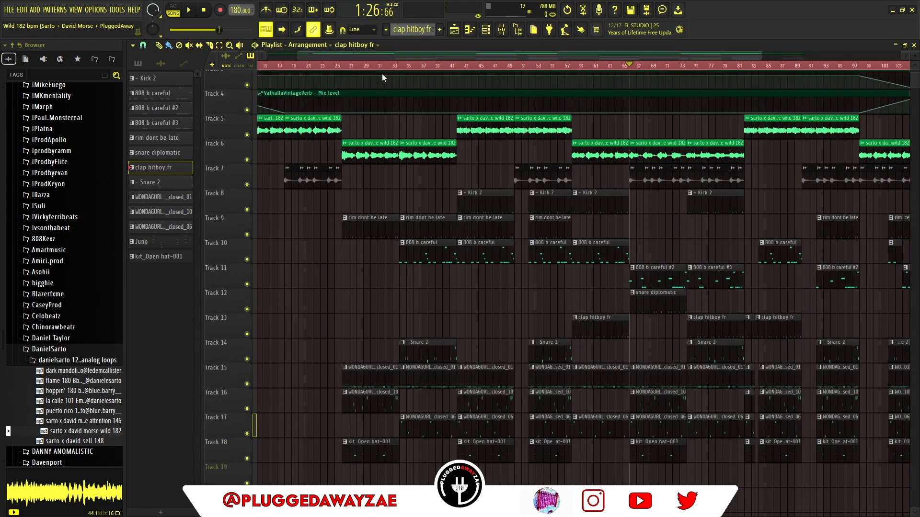
left_click_drag(732, 56, 806, 89)
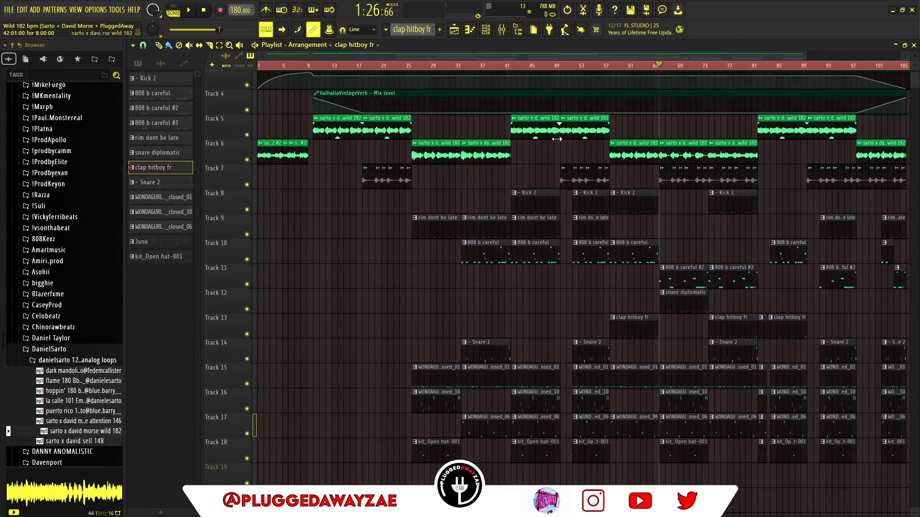
Solo Track 7 and audition its Juno audio clips from about bar 50 and about bar 55.
right_click(246, 184)
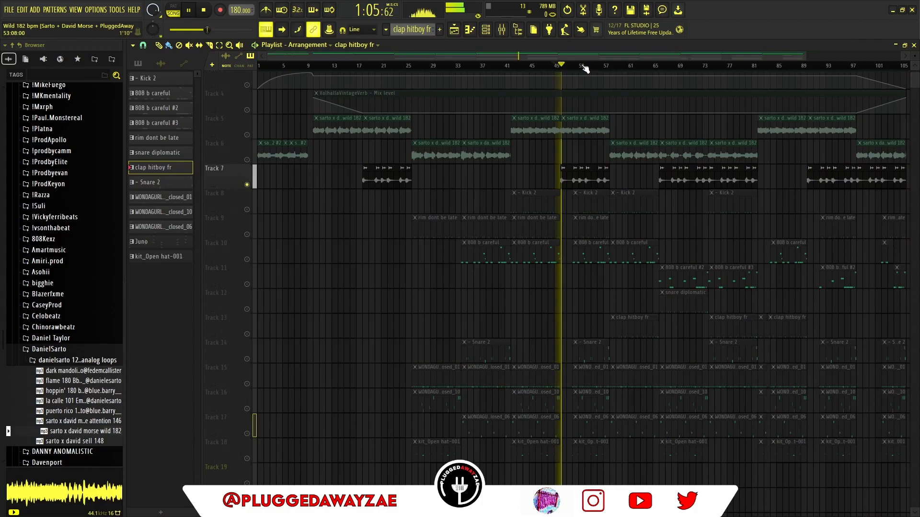
left_click(579, 66)
left_click(592, 66)
key("space")
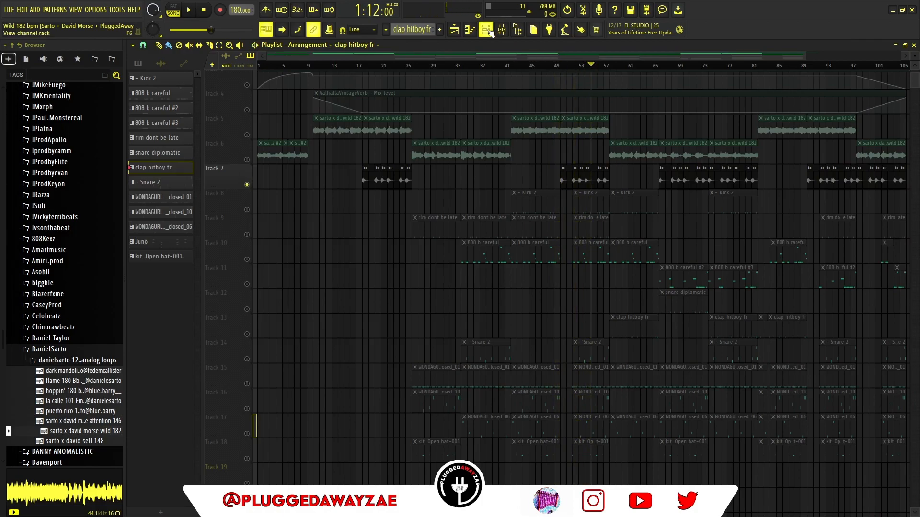
Open the Jun-6 V instrument from the channel rack and show its "Dreaming Of A Harp" preset in the preset browser.
left_click(486, 30)
left_click(352, 315)
left_click_drag(480, 138, 534, 143)
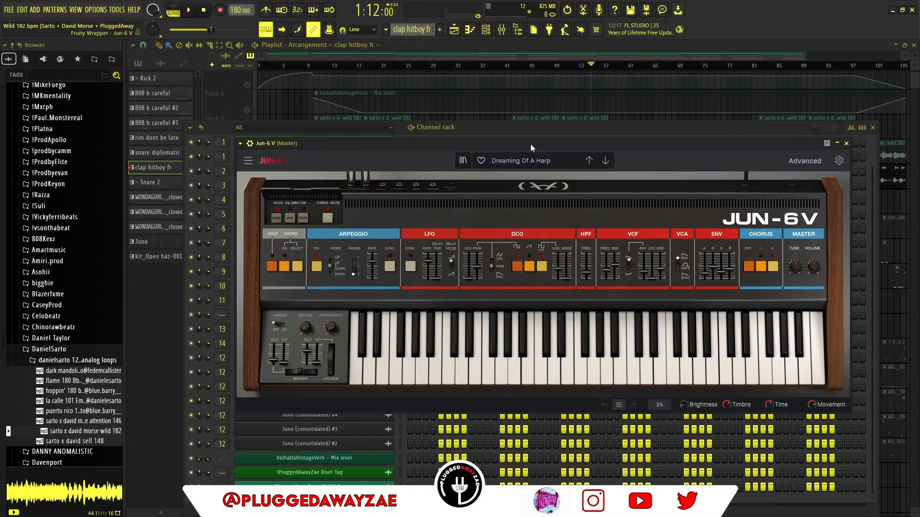
left_click_drag(524, 139, 462, 173)
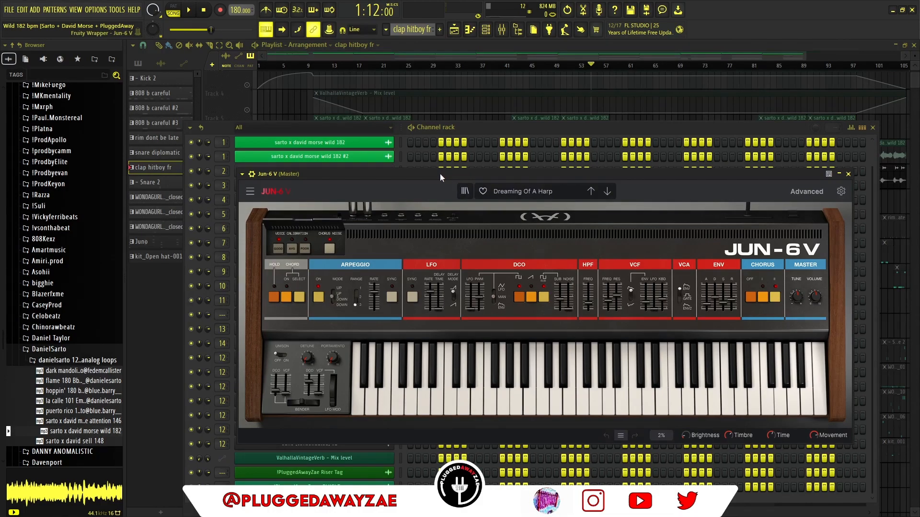
left_click(542, 191)
mouse_move(551, 207)
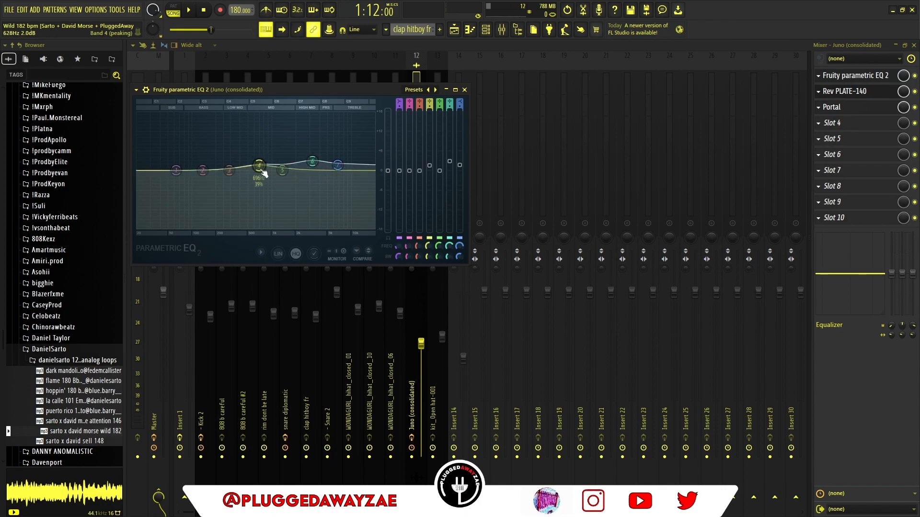
Show the Fruity parametric EQ 2 and Rev PLATE-140 settings on the Juno (consolidated) mixer track and open the plugin list for Slot 4.
key("space")
key("space")
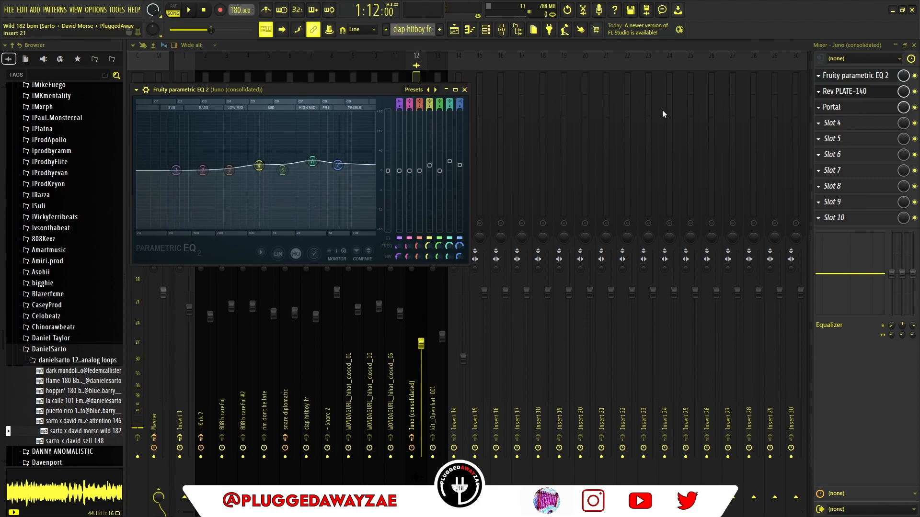
left_click(844, 91)
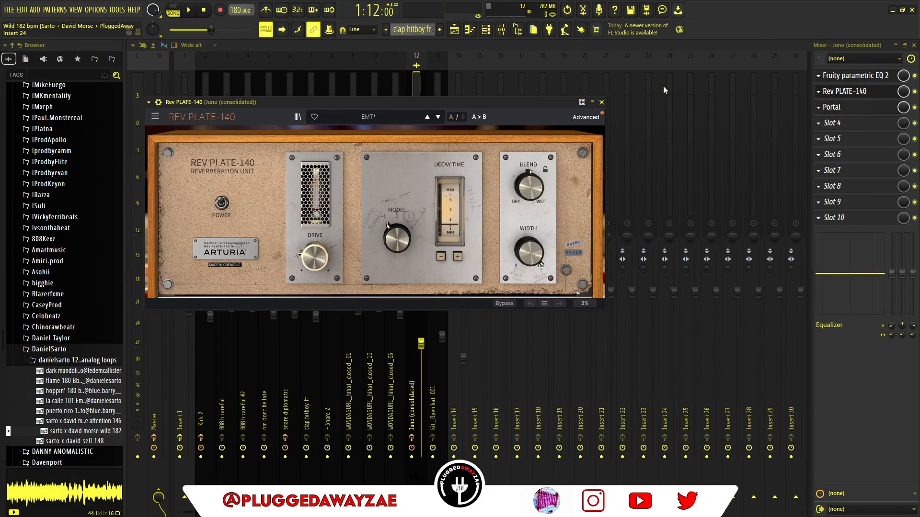
left_click(832, 123)
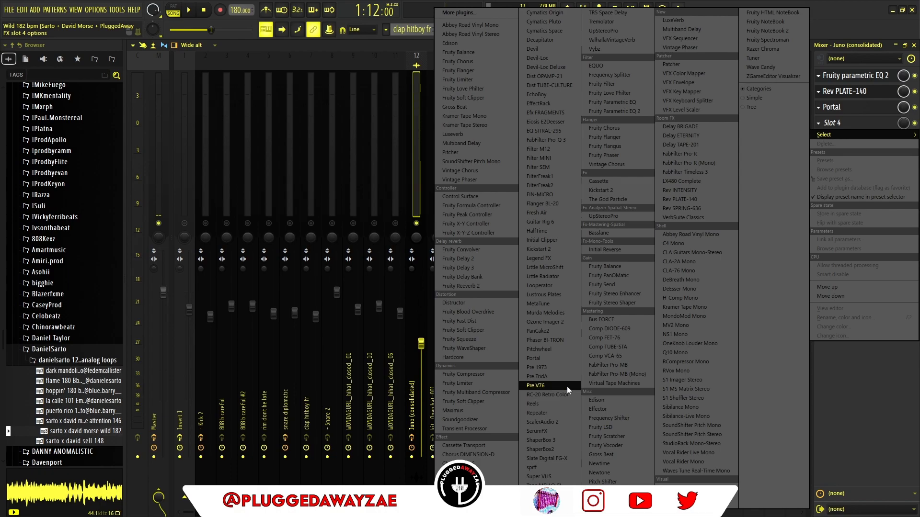